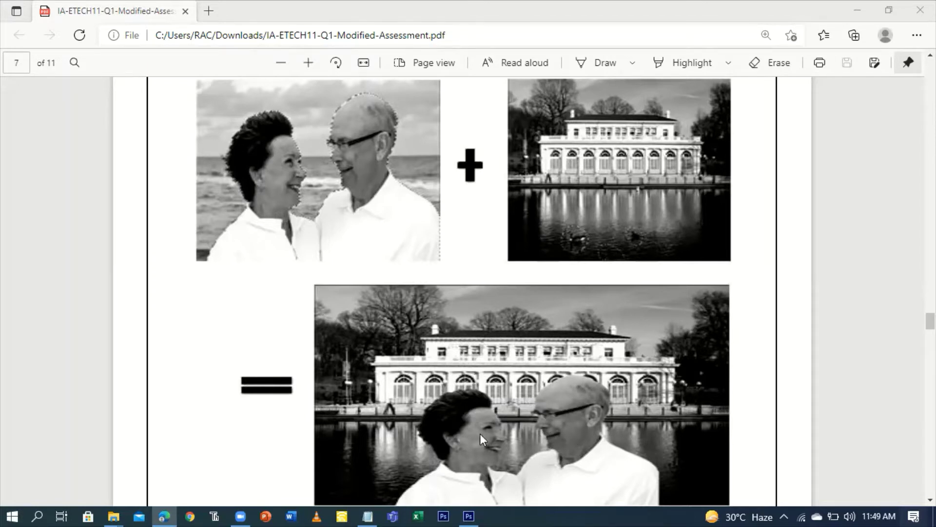
Switch to Photoshop, open file1.jpg and file3.jpg from the Downloads folder, and bring file3.jpg to the front
{"action": "left_click", "coordinate": [472, 504]}
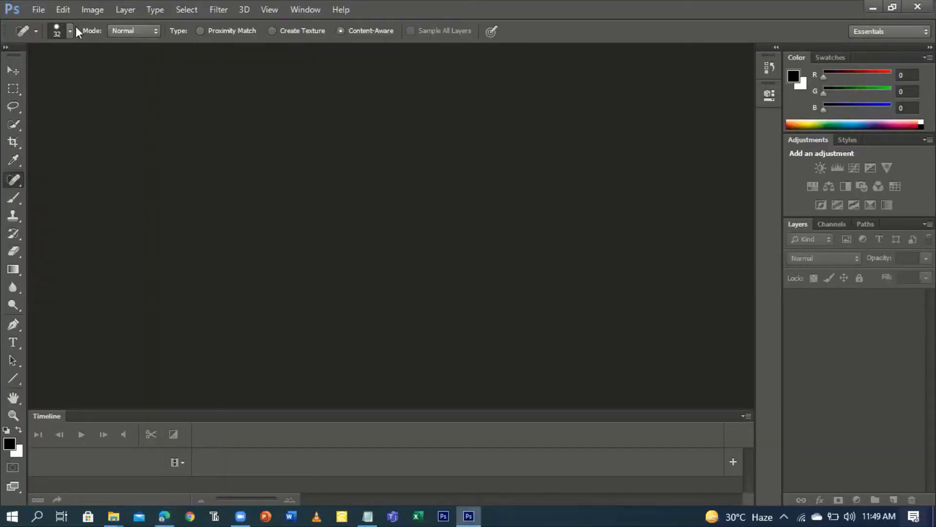
{"action": "left_click", "coordinate": [43, 10]}
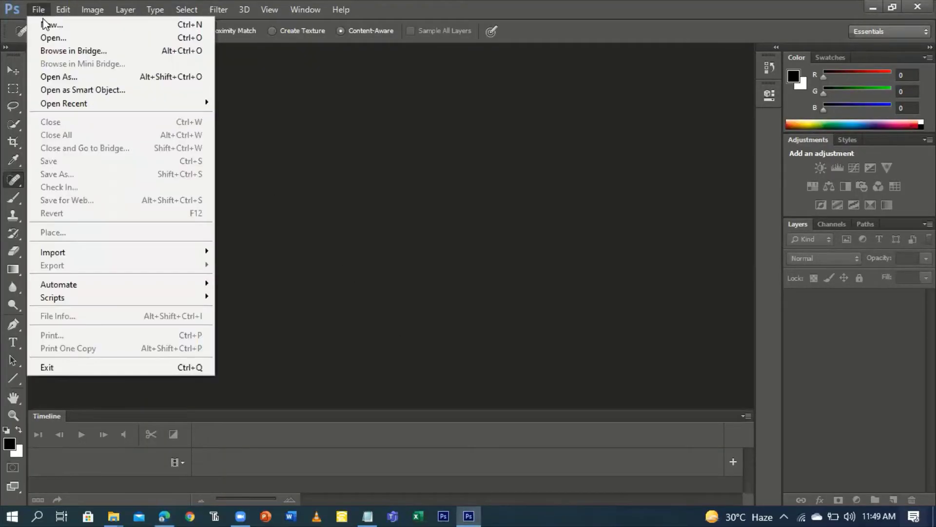
{"action": "left_click", "coordinate": [62, 38]}
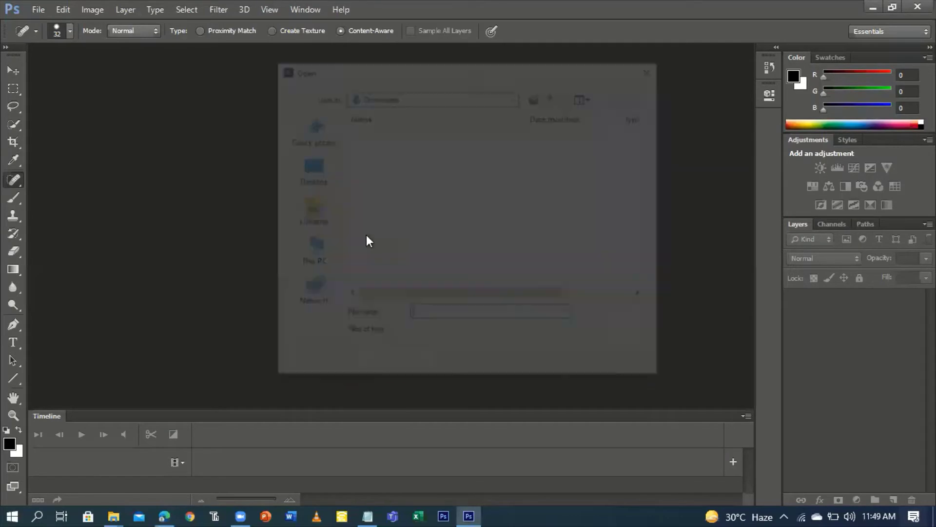
{"action": "left_click", "coordinate": [372, 161]}
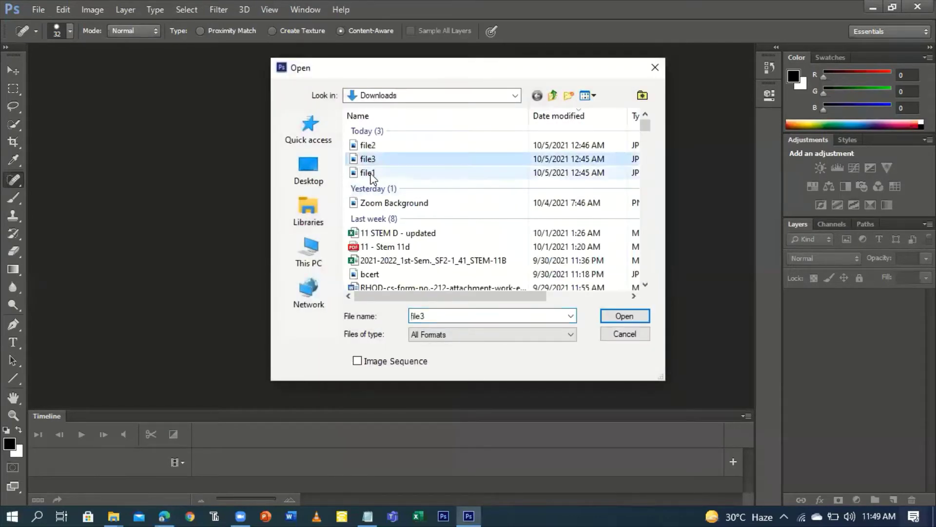
{"action": "left_click", "coordinate": [368, 172], "text": "ctrl"}
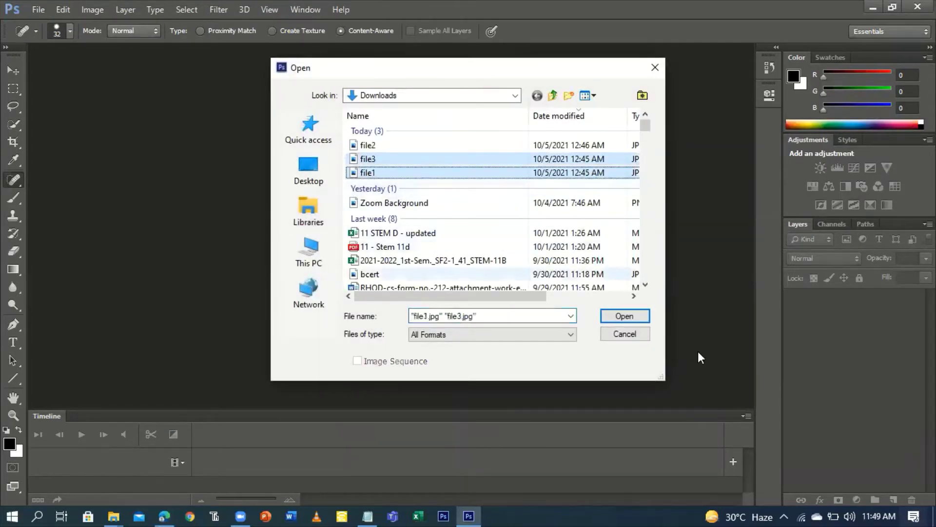
{"action": "left_click", "coordinate": [628, 314]}
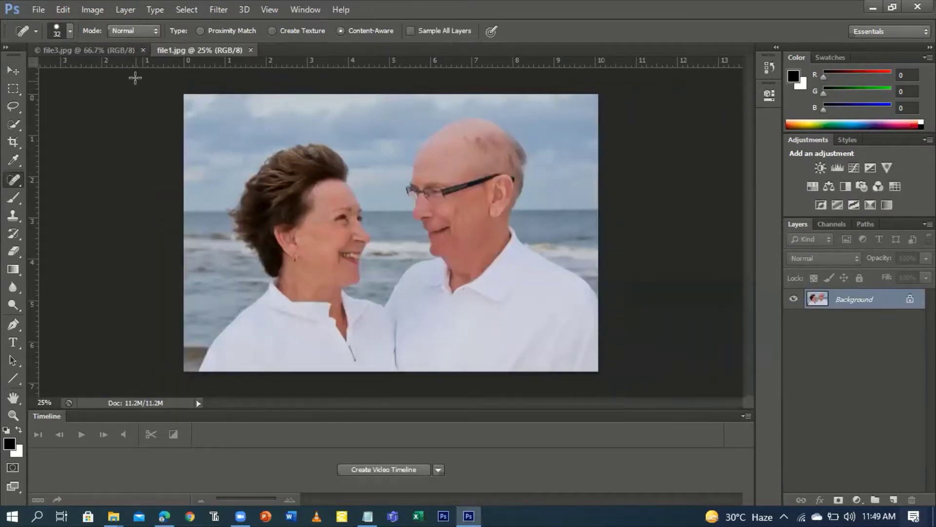
{"action": "left_click", "coordinate": [92, 51]}
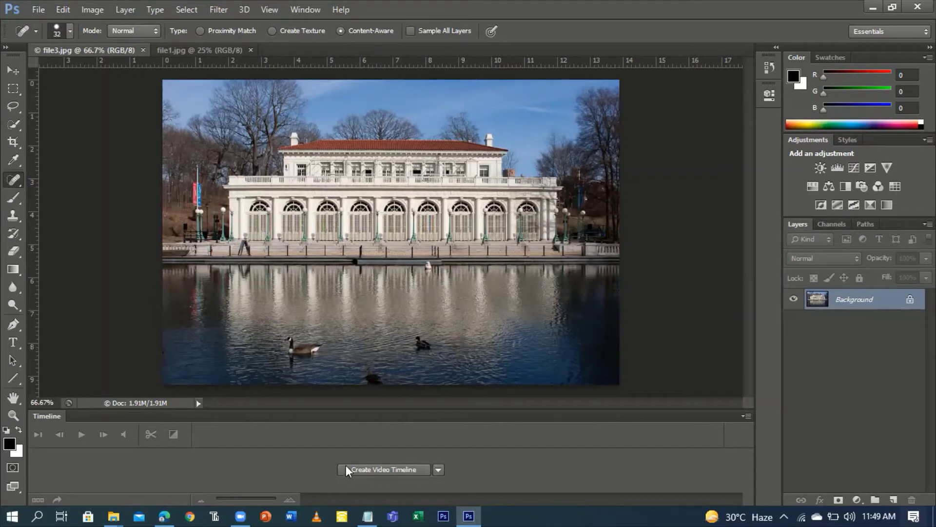
Write "CTRL +" as a note in Notepad and return to Photoshop
{"action": "left_click", "coordinate": [367, 516]}
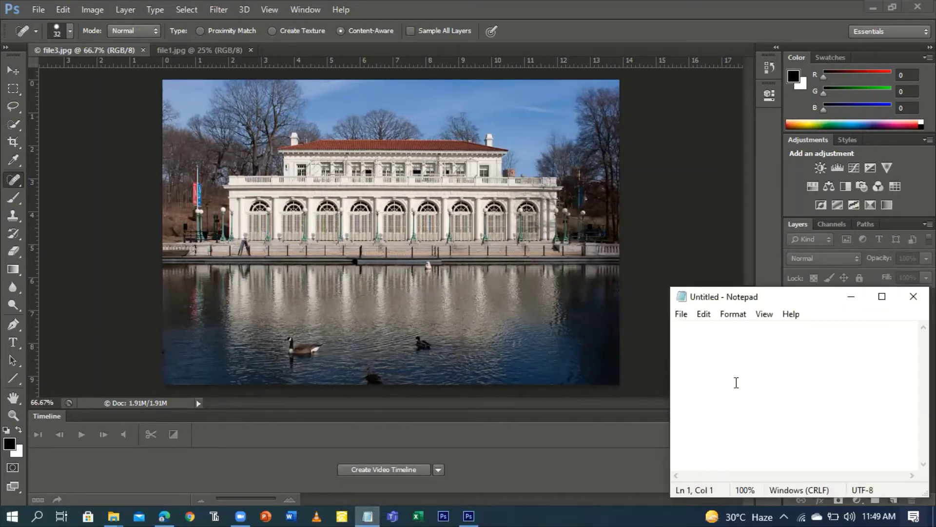
{"action": "type", "text": "CTRL +"}
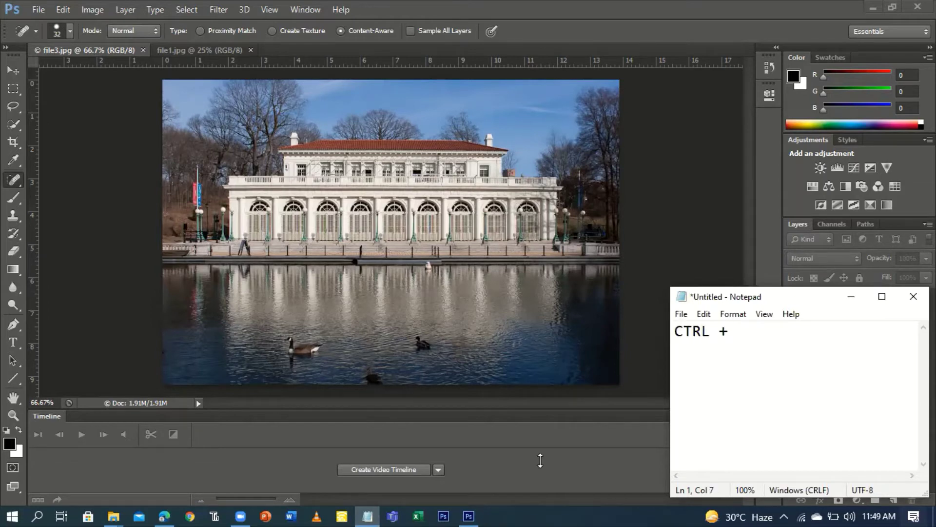
{"action": "left_click", "coordinate": [463, 438]}
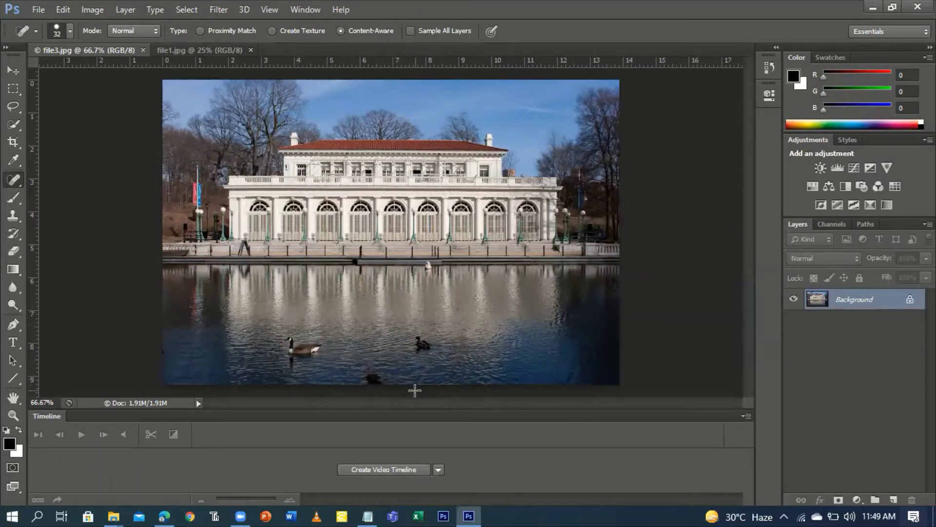
Zoom the building photo in to 200% and back out to 100%
{"action": "key", "text": "ctrl+1"}
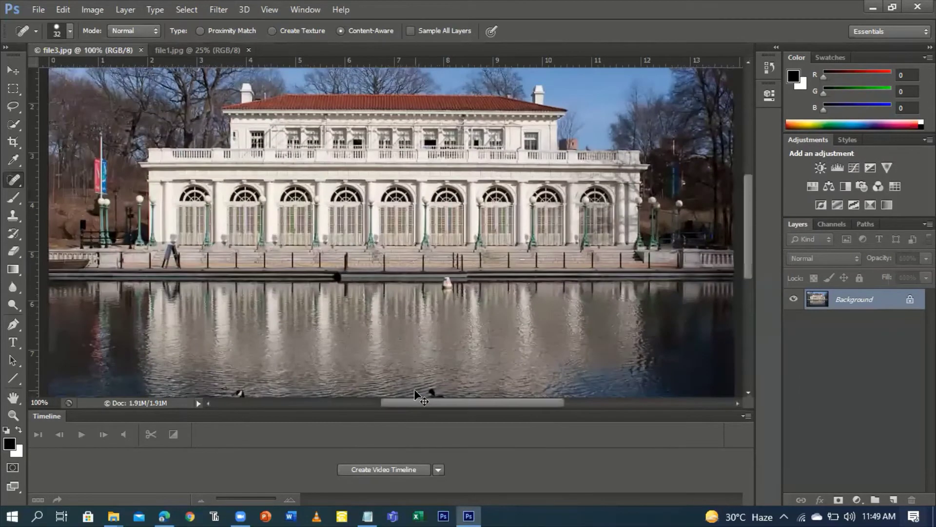
{"action": "key", "text": "ctrl+plus"}
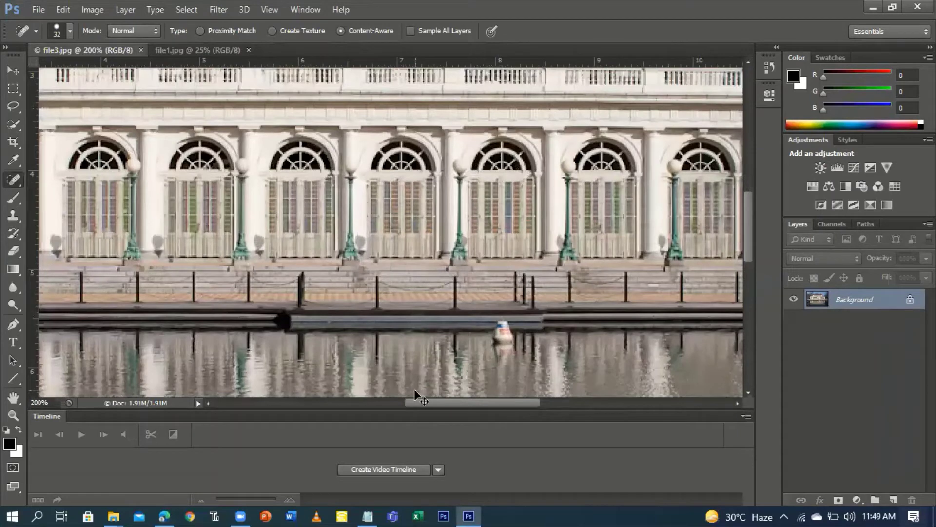
{"action": "key", "text": "ctrl+minus"}
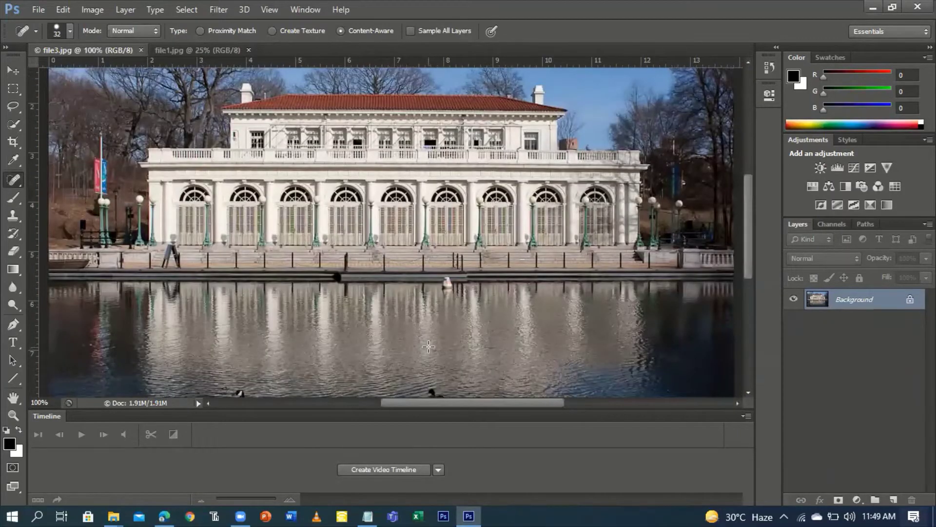
Add the line "H HAND TOOL" to the Notepad notes and return to Photoshop
{"action": "left_click", "coordinate": [368, 516]}
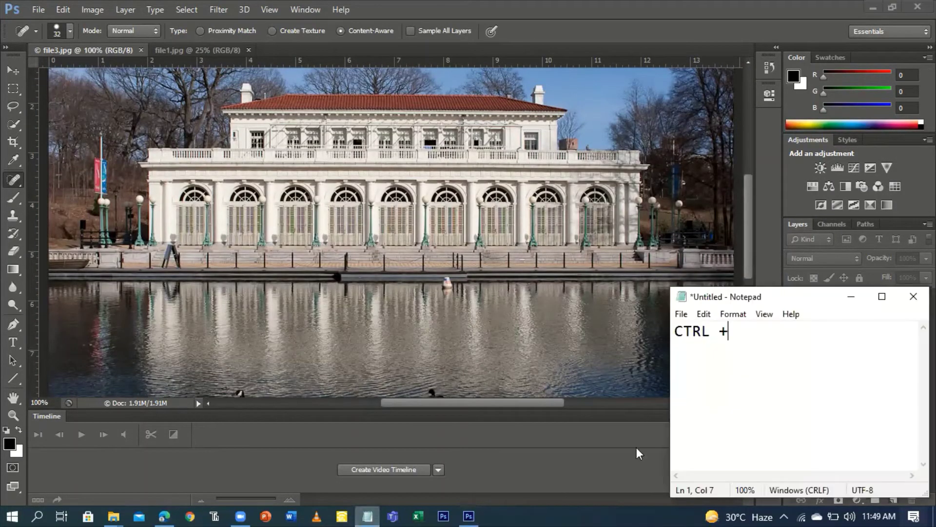
{"action": "key", "text": "Return"}
{"action": "type", "text": "H HA"}
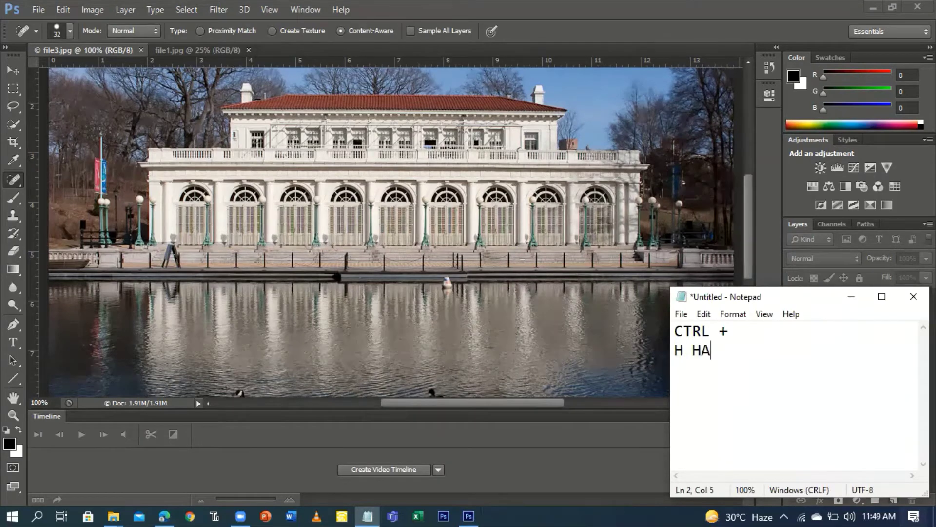
{"action": "type", "text": "ND"}
{"action": "key", "text": "BackSpace"}
{"action": "type", "text": "ND TOOL"}
{"action": "left_click", "coordinate": [465, 311]}
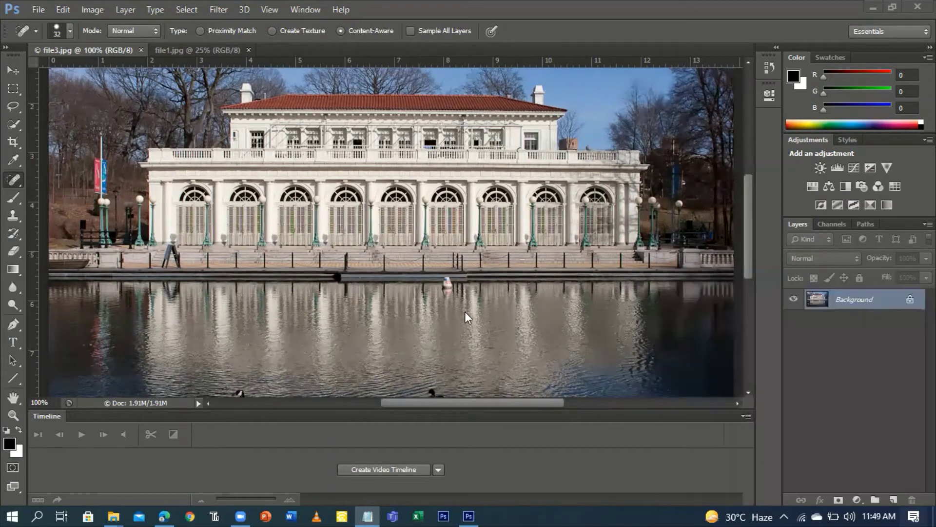
Pan the building photo with the Hand tool to bring the goose and ducks on the lake into view
{"action": "key", "text": "h"}
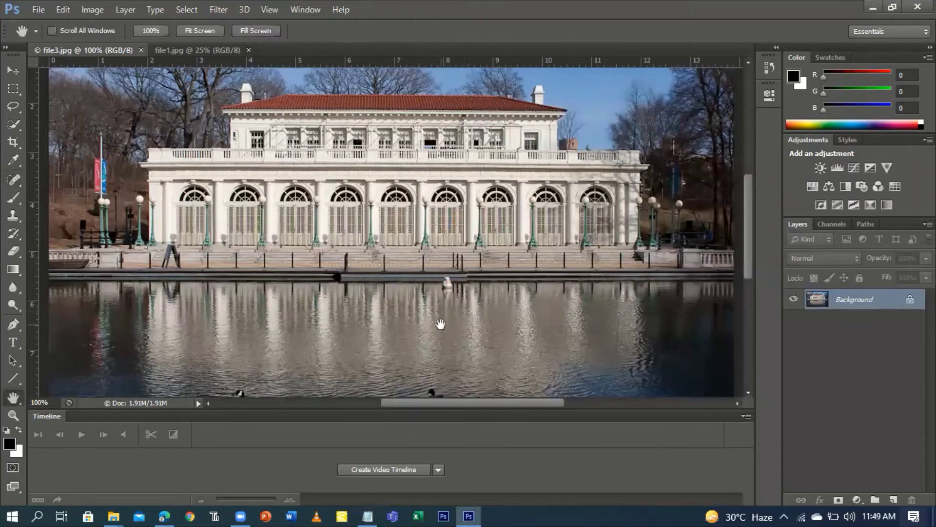
{"action": "scroll", "coordinate": [440, 326], "scroll_direction": "down", "scroll_amount": 5}
{"action": "scroll", "coordinate": [456, 313], "scroll_direction": "down", "scroll_amount": 1}
{"action": "key", "text": "ctrl+r"}
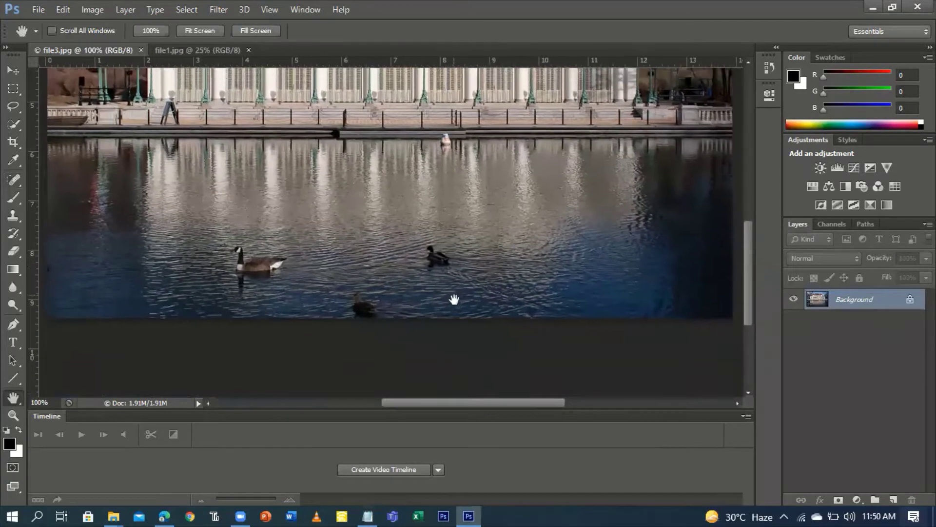
{"action": "left_click_drag", "start_coordinate": [454, 298], "coordinate": [459, 342]}
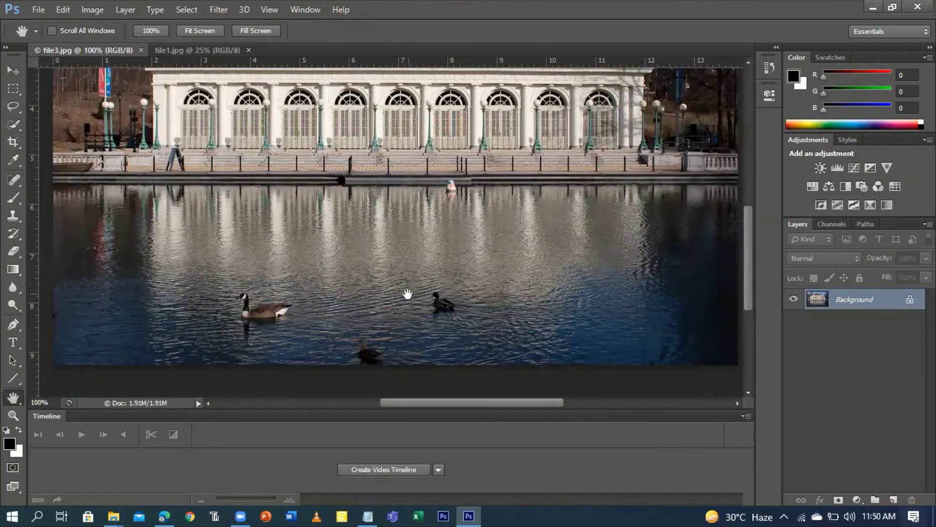
Outline the goose on the lake with the Lasso tool and remove it with a Content-Aware fill, Normal mode, 100% opacity
{"action": "left_click", "coordinate": [20, 111]}
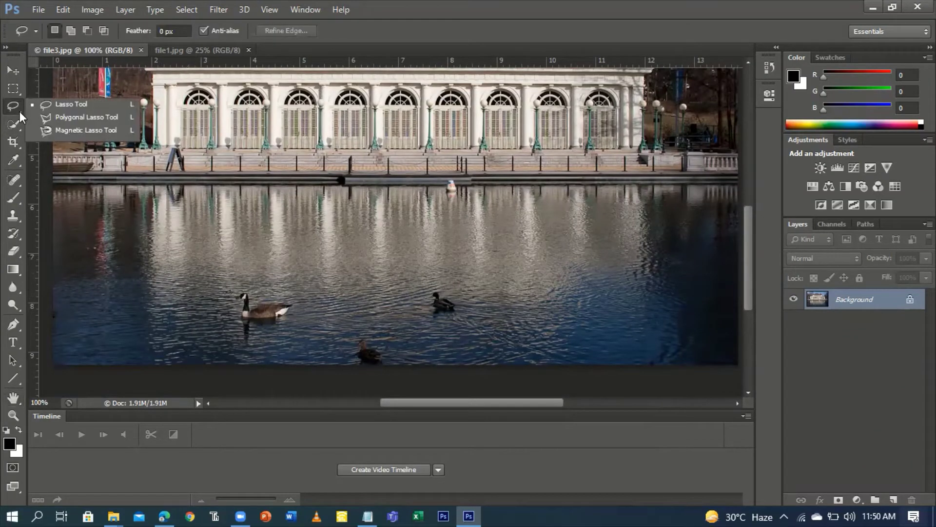
{"action": "left_click", "coordinate": [66, 104]}
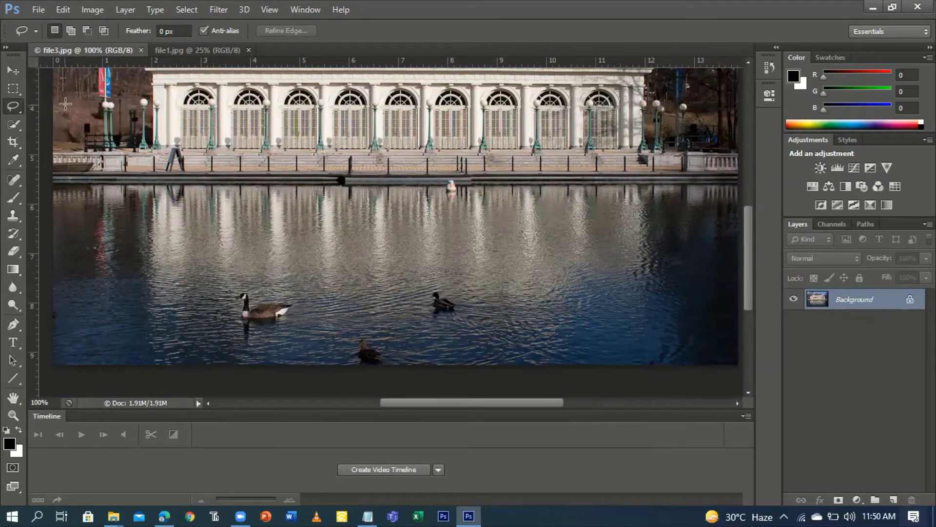
{"action": "mouse_move", "coordinate": [253, 277]}
{"action": "left_mouse_down"}
{"action": "mouse_move", "coordinate": [229, 301]}
{"action": "mouse_move", "coordinate": [229, 322]}
{"action": "mouse_move", "coordinate": [276, 345]}
{"action": "mouse_move", "coordinate": [305, 326]}
{"action": "mouse_move", "coordinate": [296, 295]}
{"action": "mouse_move", "coordinate": [227, 293]}
{"action": "left_mouse_up"}
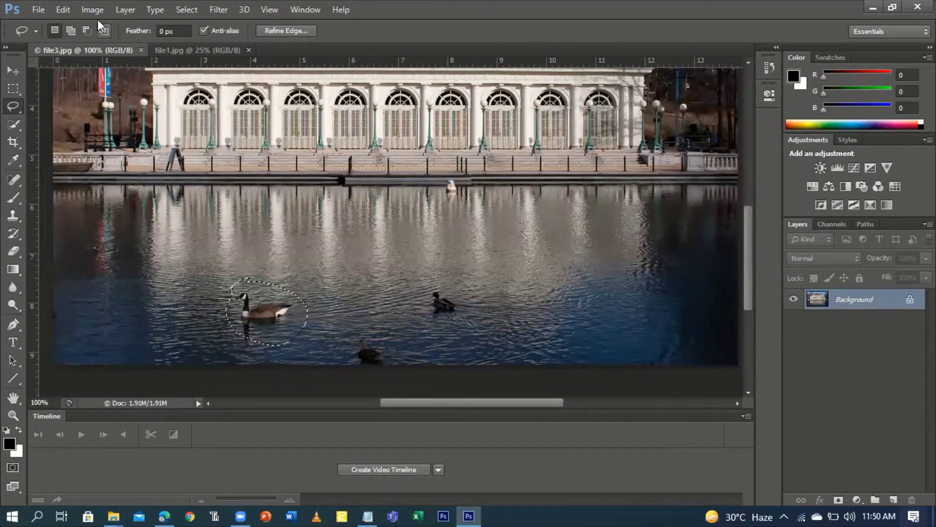
{"action": "left_click", "coordinate": [60, 9]}
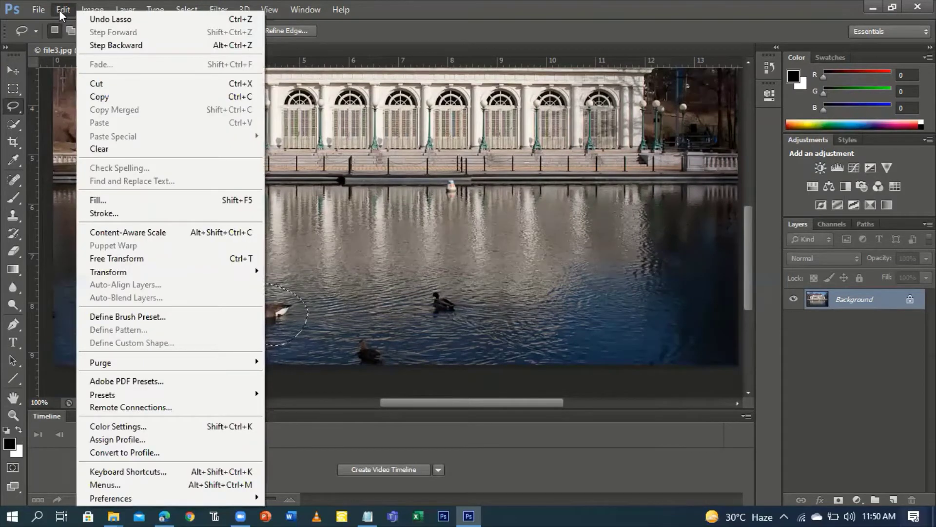
{"action": "left_click", "coordinate": [154, 207]}
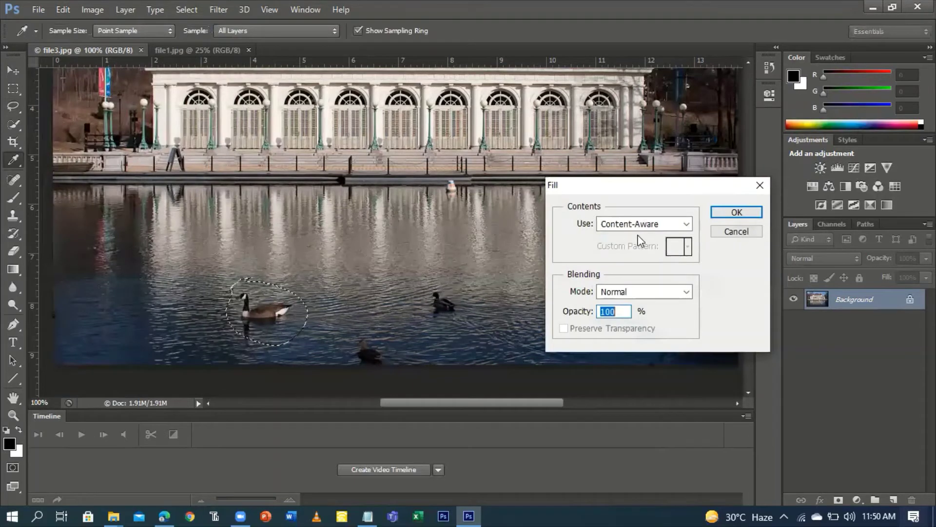
{"action": "left_click", "coordinate": [686, 225]}
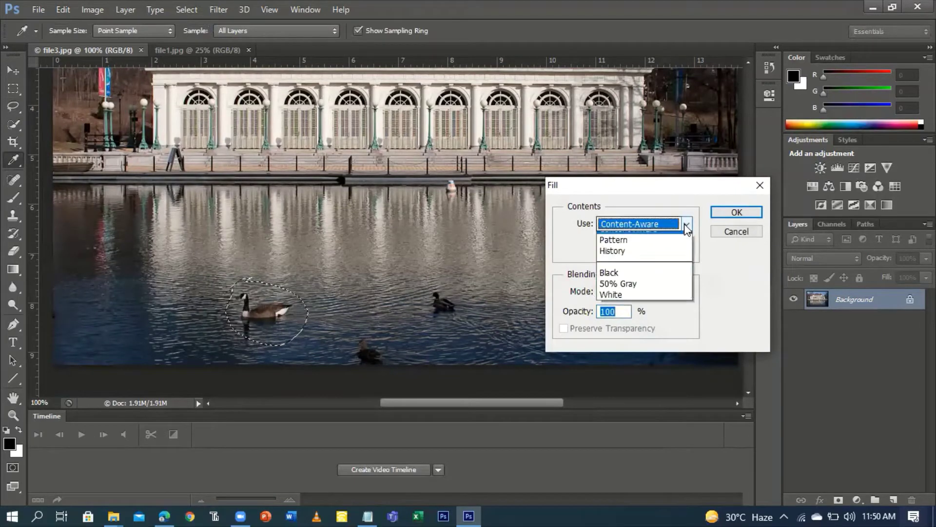
{"action": "left_click", "coordinate": [656, 207]}
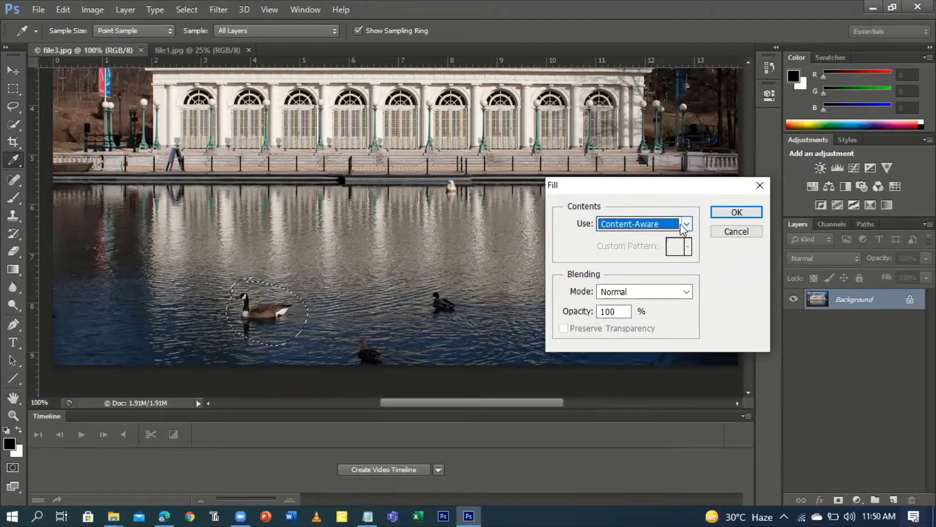
{"action": "left_click", "coordinate": [684, 228]}
{"action": "left_click", "coordinate": [686, 219]}
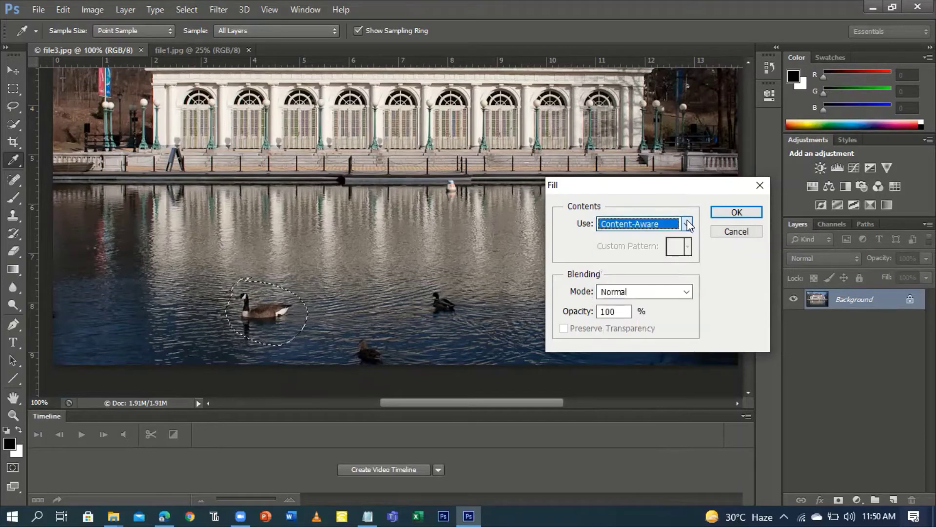
{"action": "left_click", "coordinate": [737, 213]}
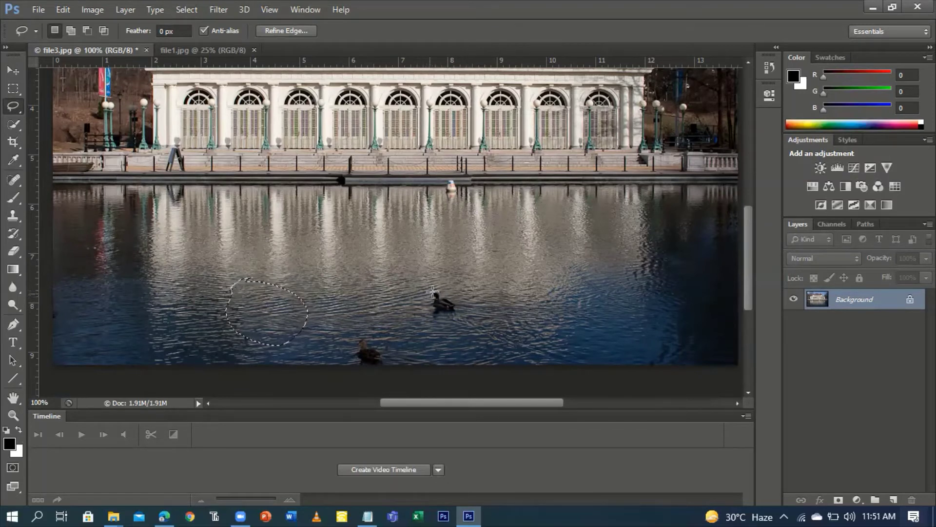
Lasso the duck near the middle of the lake and remove it with a Content-Aware fill
{"action": "mouse_move", "coordinate": [436, 285]}
{"action": "left_mouse_down"}
{"action": "mouse_move", "coordinate": [419, 284]}
{"action": "mouse_move", "coordinate": [420, 319]}
{"action": "mouse_move", "coordinate": [465, 320]}
{"action": "mouse_move", "coordinate": [466, 287]}
{"action": "mouse_move", "coordinate": [433, 278]}
{"action": "mouse_move", "coordinate": [417, 291]}
{"action": "mouse_move", "coordinate": [426, 319]}
{"action": "left_mouse_up"}
{"action": "left_click", "coordinate": [62, 10]}
{"action": "left_click", "coordinate": [108, 200]}
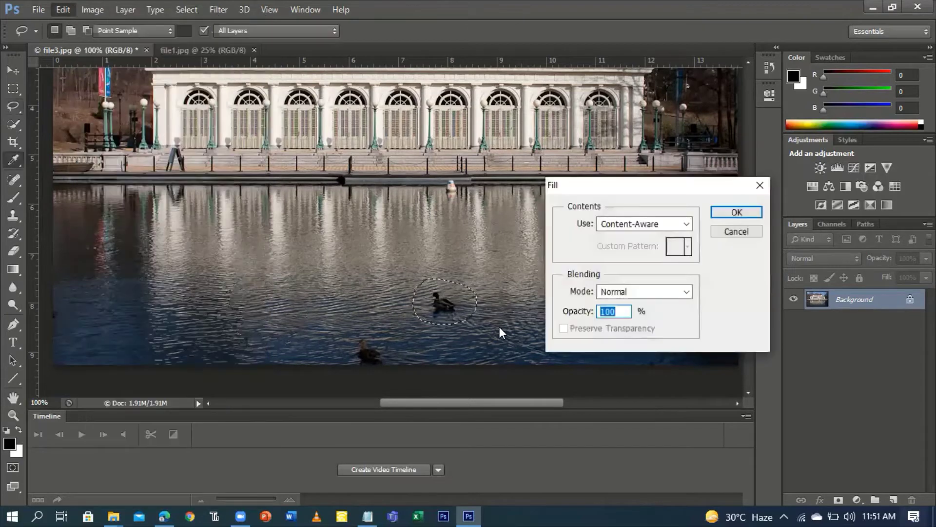
{"action": "left_click", "coordinate": [726, 211]}
Outline the remaining duck at the photo's lower edge with the Lasso tool
{"action": "key", "text": "l"}
{"action": "mouse_move", "coordinate": [384, 334]}
{"action": "left_mouse_down"}
{"action": "mouse_move", "coordinate": [349, 334]}
{"action": "mouse_move", "coordinate": [335, 355]}
{"action": "mouse_move", "coordinate": [343, 365]}
{"action": "mouse_move", "coordinate": [399, 369]}
{"action": "mouse_move", "coordinate": [406, 358]}
{"action": "mouse_move", "coordinate": [369, 328]}
{"action": "left_mouse_up"}
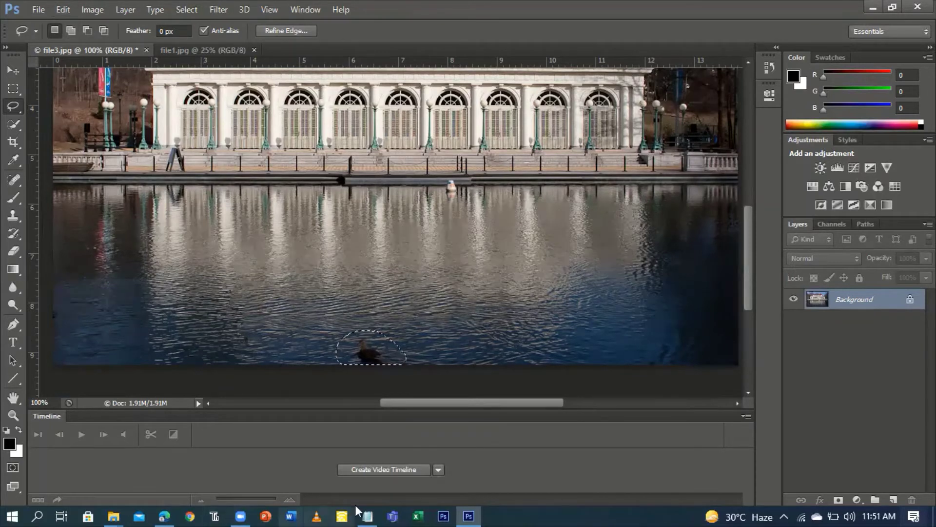
Switch to the Notepad notes and add the line "SHIFT F5 - CONTENT AWARE FILL"
{"action": "left_click", "coordinate": [368, 516]}
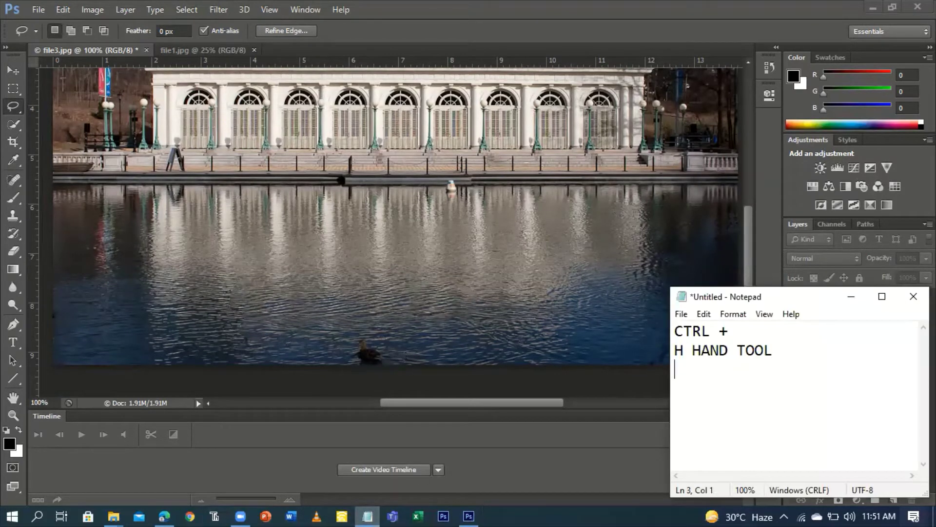
{"action": "type", "text": "SHIFT F5 - "}
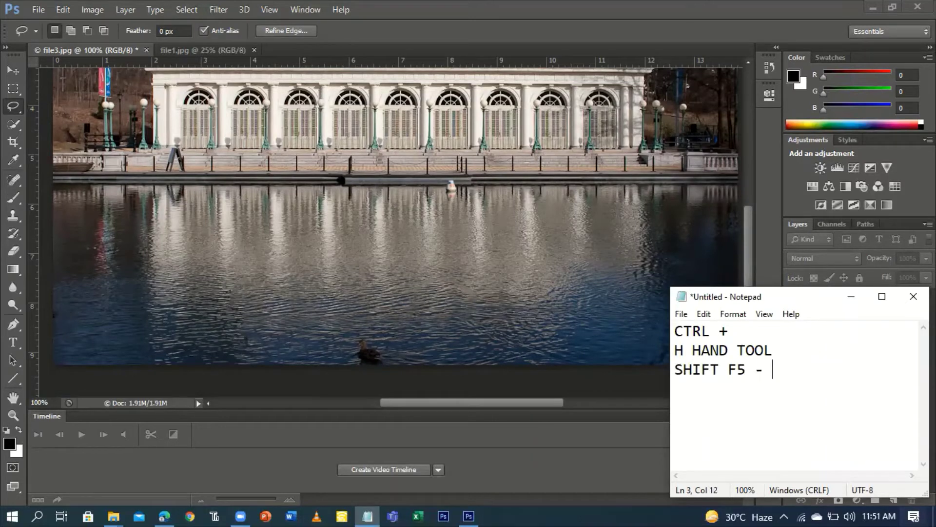
{"action": "type", "text": "CONTEN"}
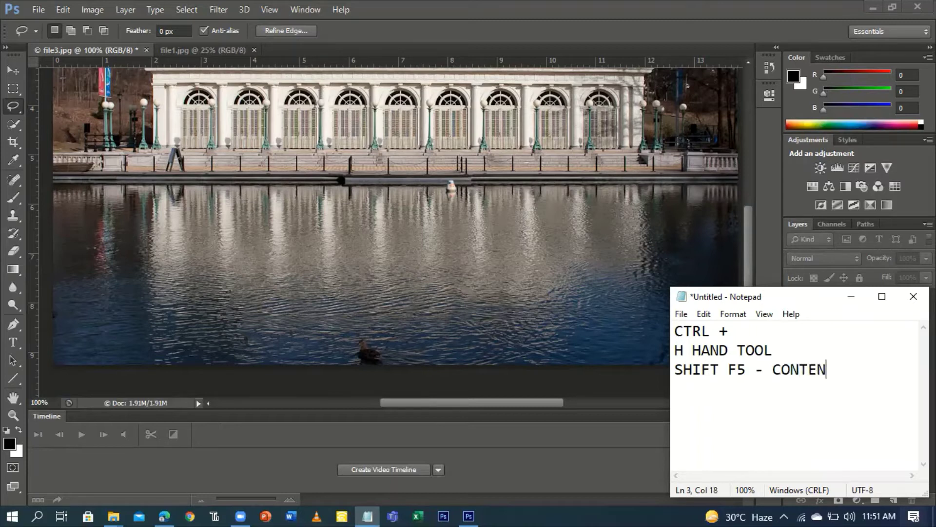
{"action": "type", "text": "T AWARE FILL"}
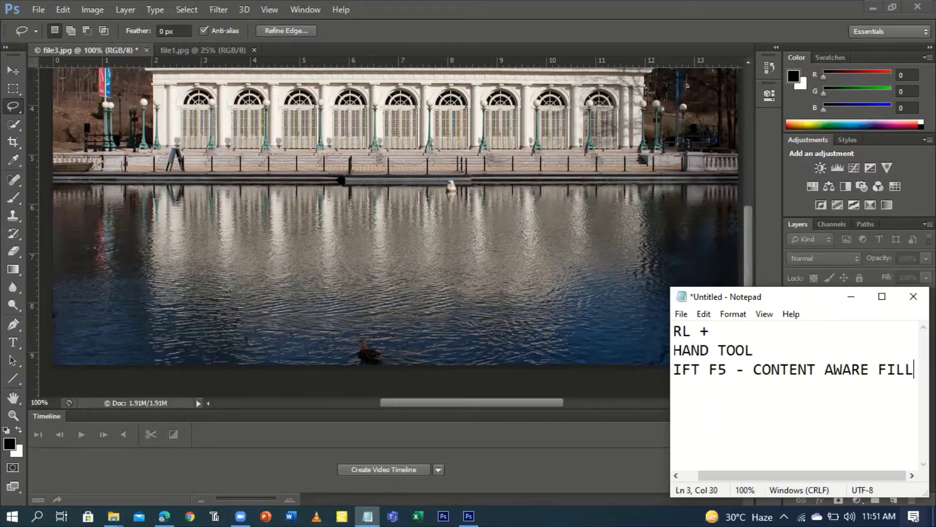
Complete the first line of the notes so it reads "CTRL + ZOOM IN", and highlight its plus sign
{"action": "left_click", "coordinate": [765, 335]}
{"action": "type", "text": "ZOOM"}
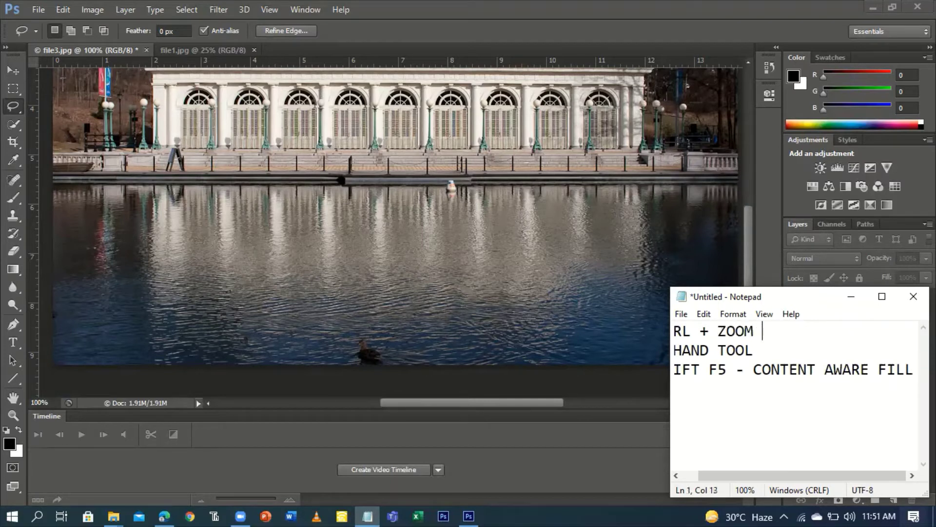
{"action": "type", "text": " IN -"}
{"action": "key", "text": "BackSpace"}
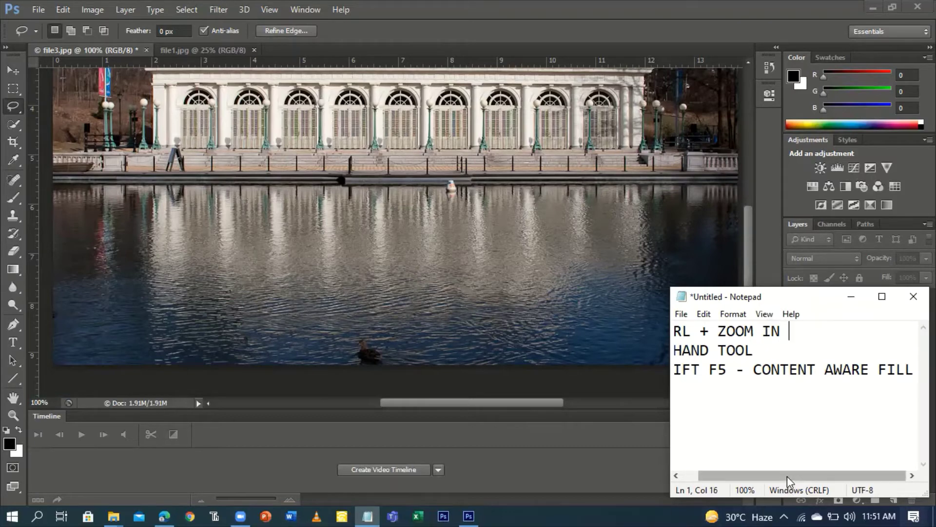
{"action": "left_click_drag", "start_coordinate": [746, 475], "coordinate": [729, 490]}
{"action": "left_click_drag", "start_coordinate": [730, 333], "coordinate": [716, 336]}
Back in Photoshop, remove the lassoed duck at the photo's lower edge with a Content-Aware fill, Normal mode, 100% opacity
{"action": "scroll", "coordinate": [478, 315], "scroll_direction": "down", "scroll_amount": 3}
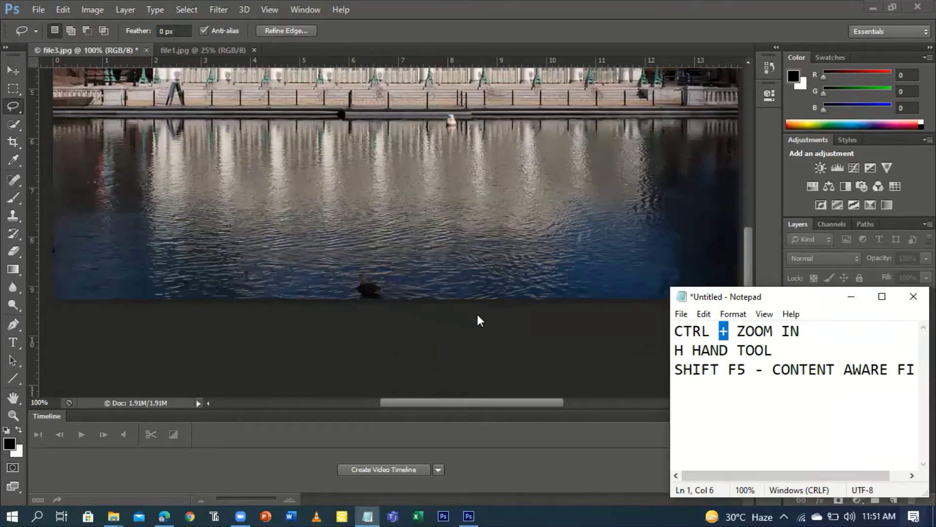
{"action": "left_click", "coordinate": [398, 191]}
{"action": "left_click_drag", "start_coordinate": [386, 265], "coordinate": [390, 267]}
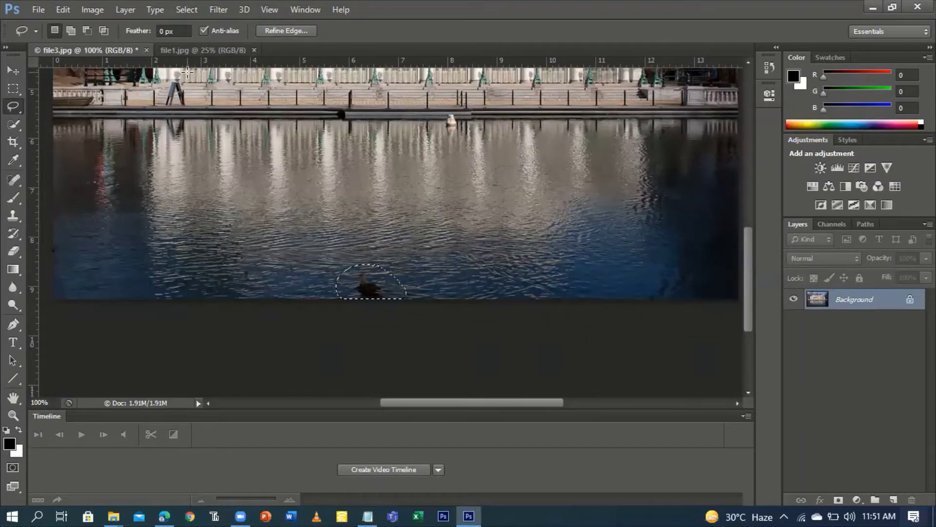
{"action": "key", "text": "shift+F5"}
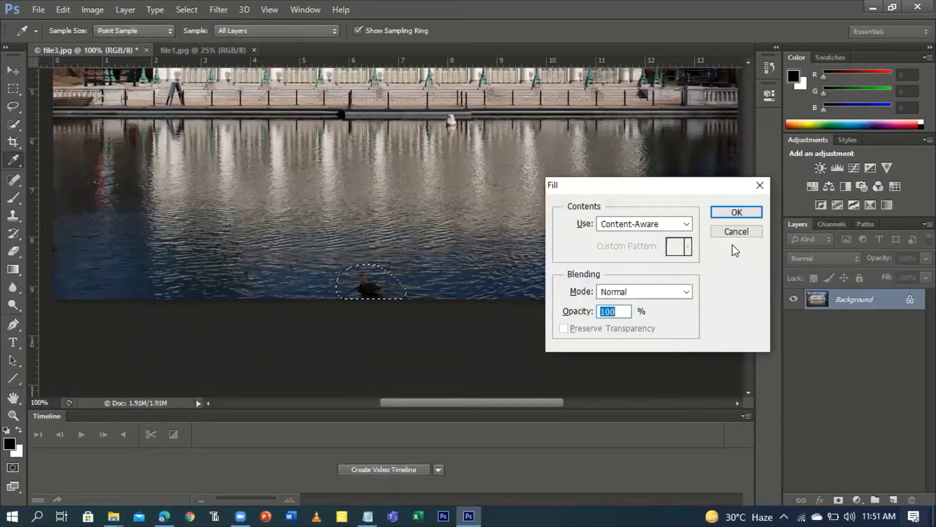
{"action": "left_click_drag", "start_coordinate": [660, 187], "coordinate": [623, 193]}
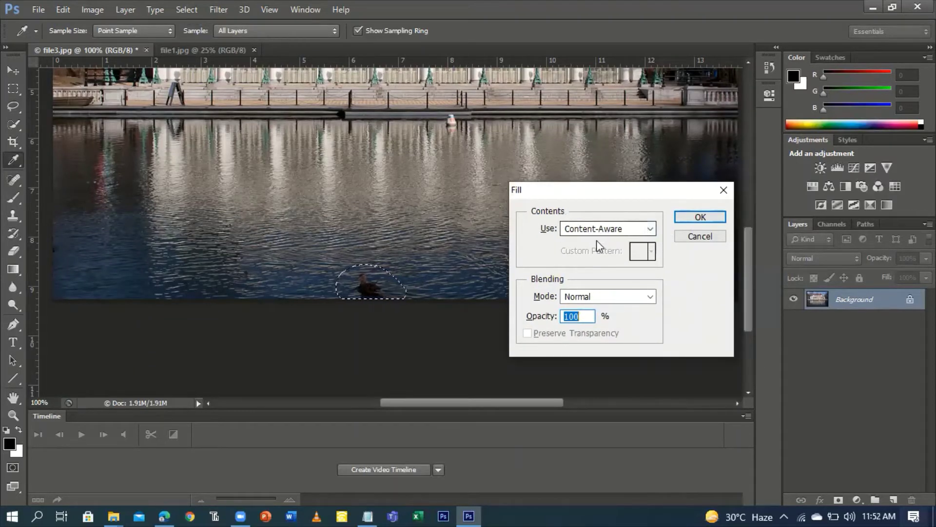
{"action": "left_click", "coordinate": [707, 217]}
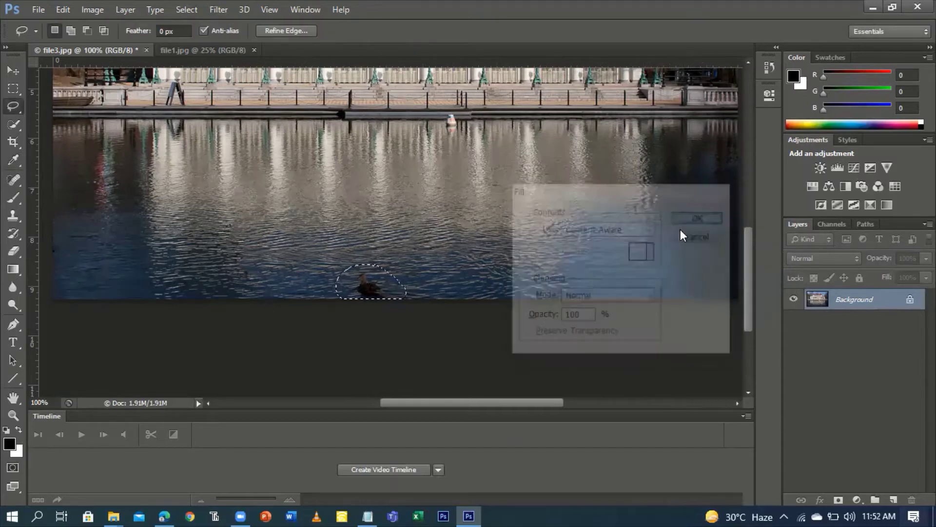
Review the cleaned lake across the whole building photo and clear the lasso selection around the filled area
{"action": "scroll", "coordinate": [400, 266], "scroll_direction": "up", "scroll_amount": 4}
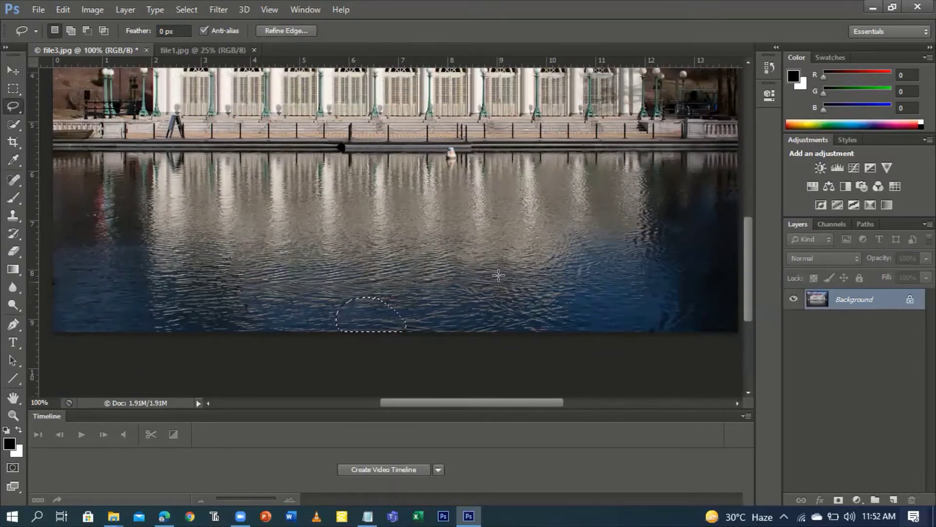
{"action": "scroll", "coordinate": [275, 333], "scroll_direction": "up", "scroll_amount": 2}
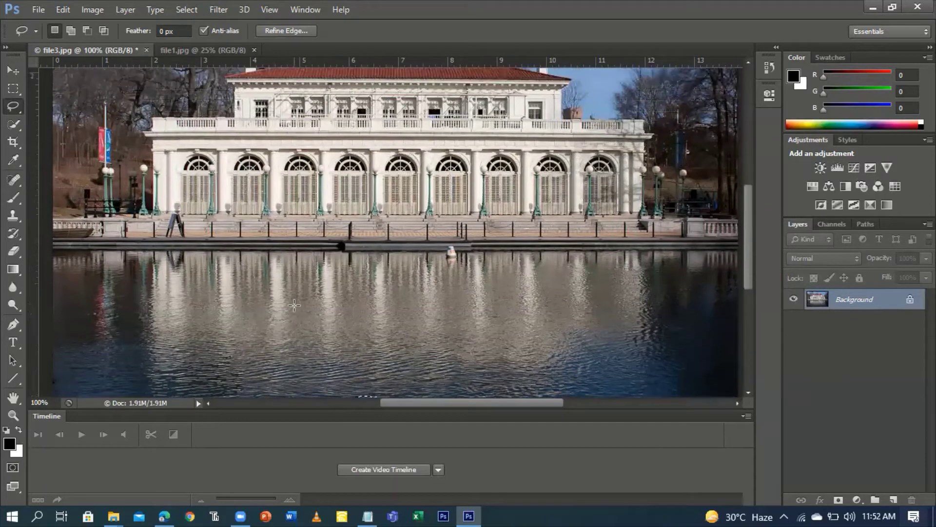
{"action": "scroll", "coordinate": [339, 317], "scroll_direction": "down", "scroll_amount": 1}
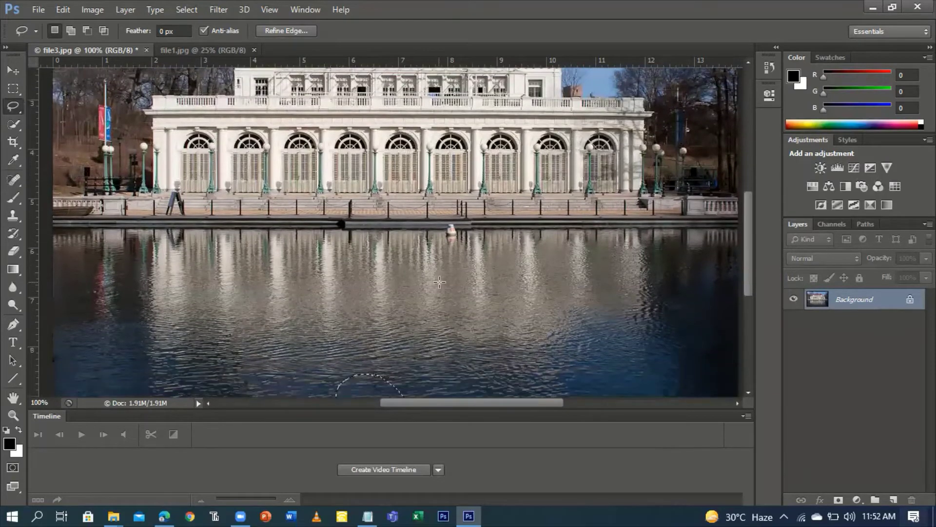
{"action": "scroll", "coordinate": [441, 279], "scroll_direction": "up", "scroll_amount": 3}
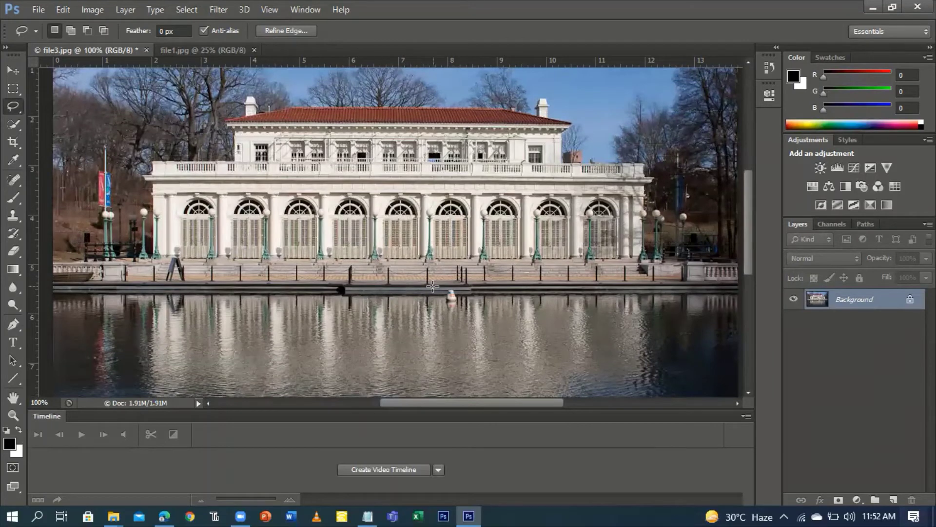
{"action": "key", "text": "ctrl+minus"}
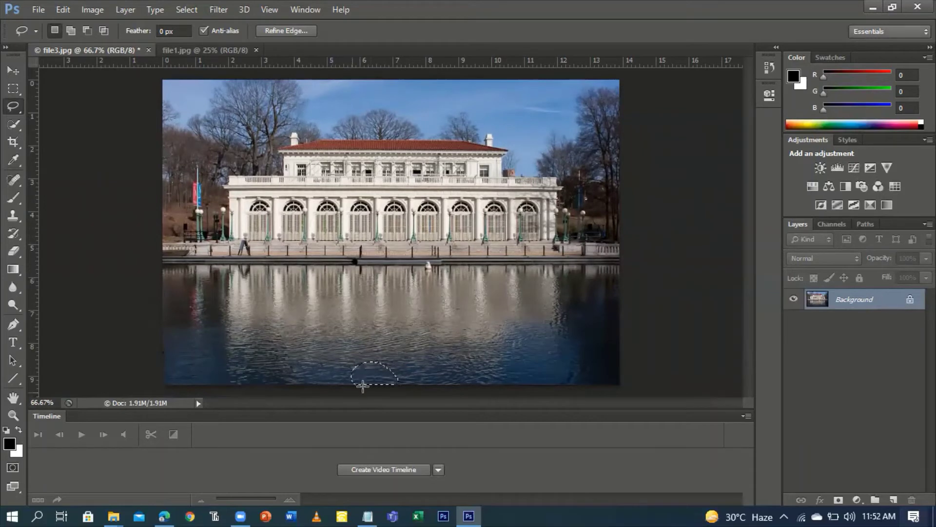
{"action": "left_click", "coordinate": [368, 370]}
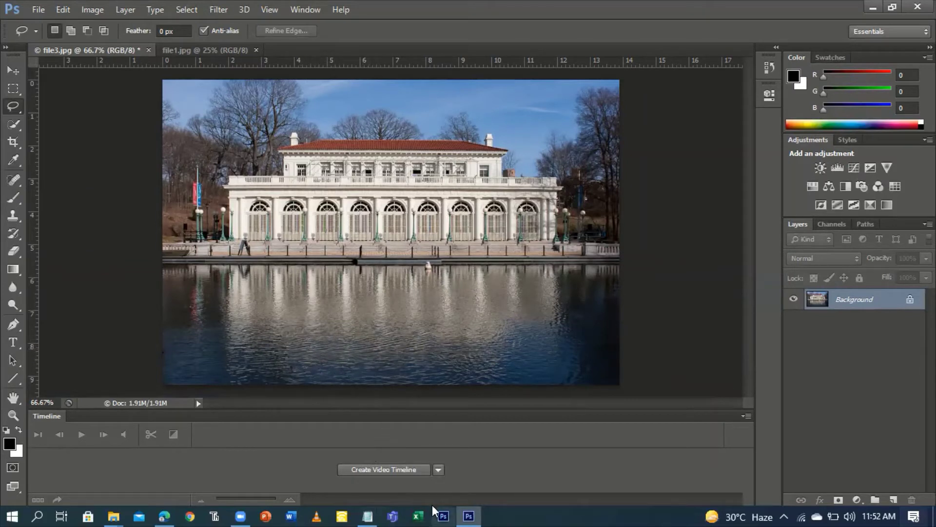
Switch to Notepad, add the line "CTRL D - UNSELECT" below the existing notes, and enlarge the window to fit the text
{"action": "left_click", "coordinate": [368, 516]}
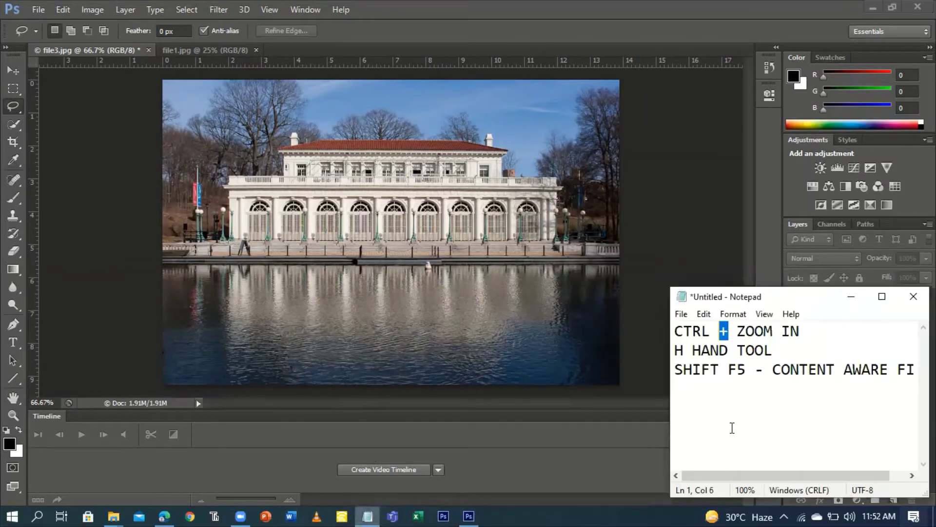
{"action": "key", "text": "Right"}
{"action": "key", "text": "Right"}
{"action": "key", "text": "End"}
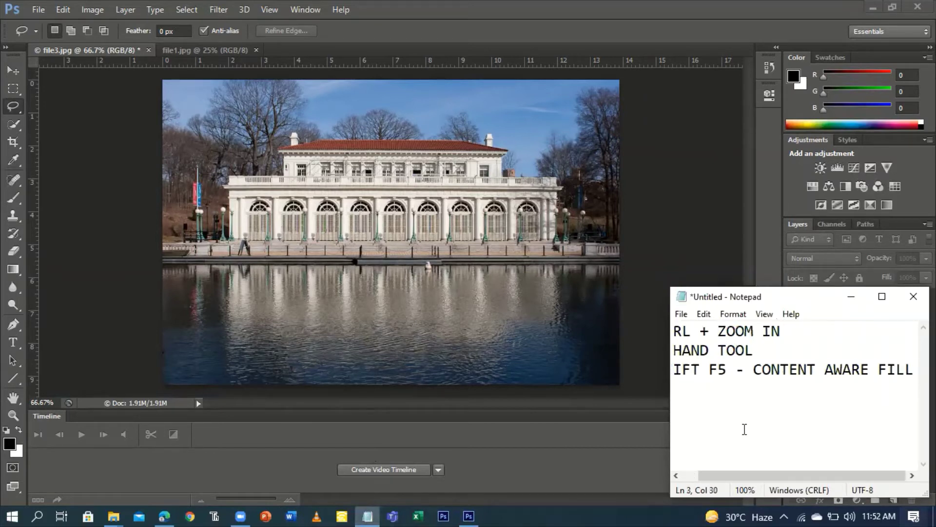
{"action": "key", "text": "Return"}
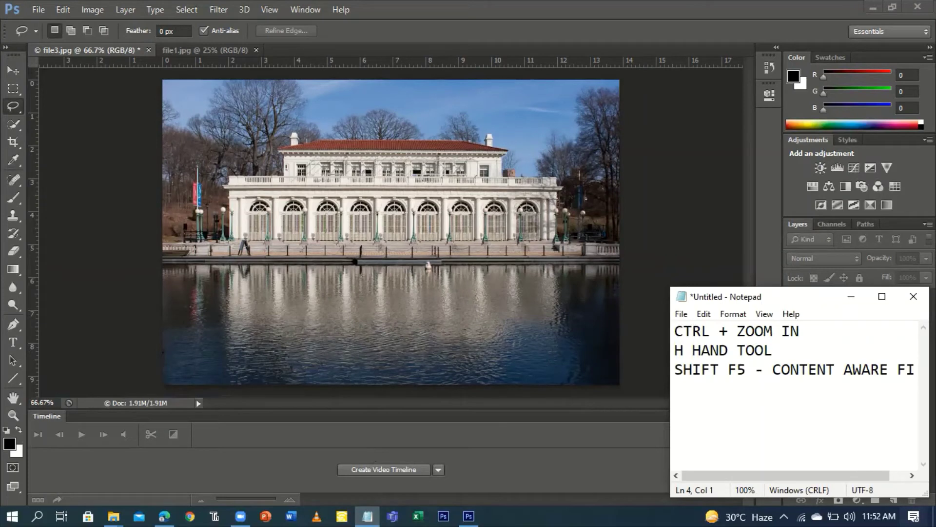
{"action": "type", "text": "CTRL D - UN"}
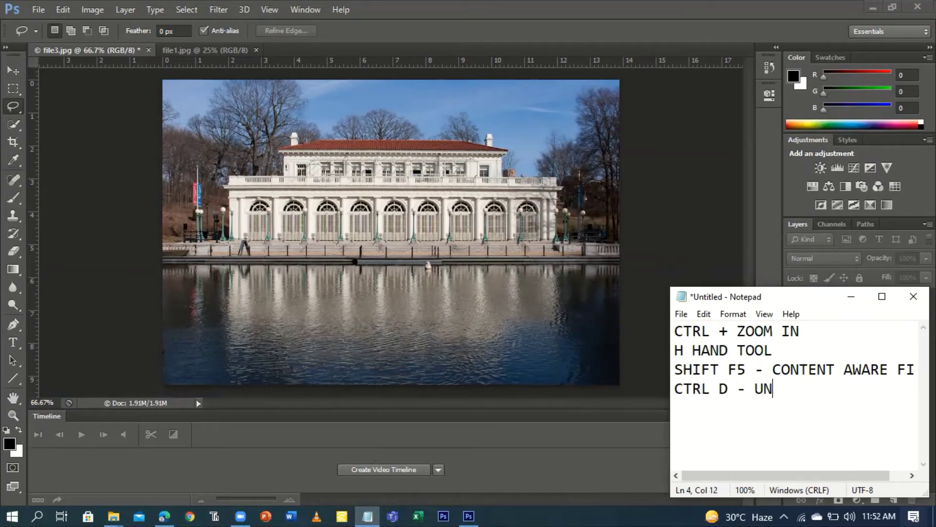
{"action": "type", "text": "SELECT"}
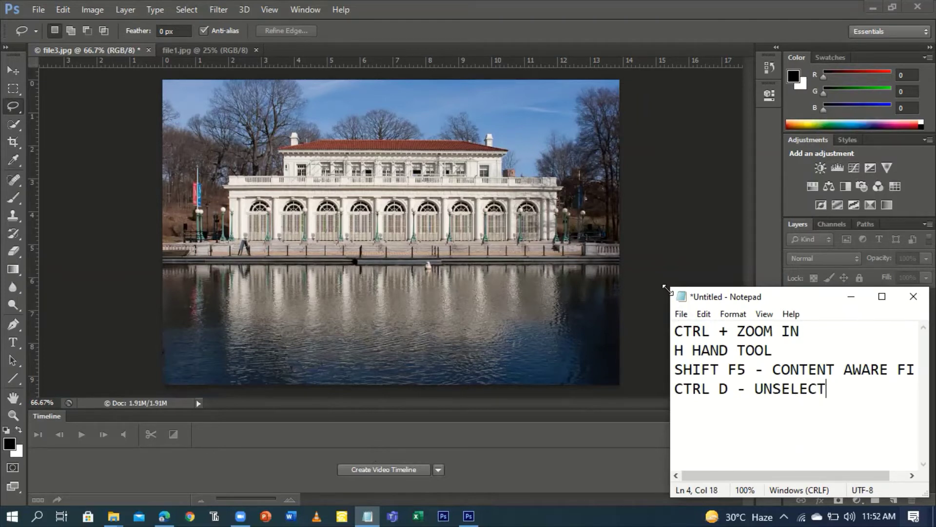
{"action": "left_click_drag", "start_coordinate": [667, 288], "coordinate": [625, 307]}
{"action": "key", "text": "Return"}
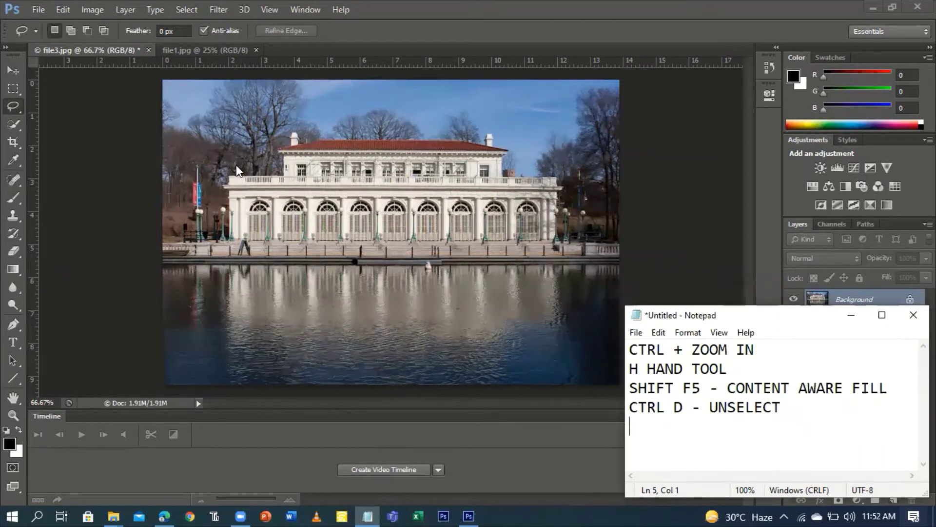
Return to Photoshop, bring up the couple's photo file1.jpg close on their faces, and choose the Spot Healing Brush Tool
{"action": "left_click", "coordinate": [175, 50]}
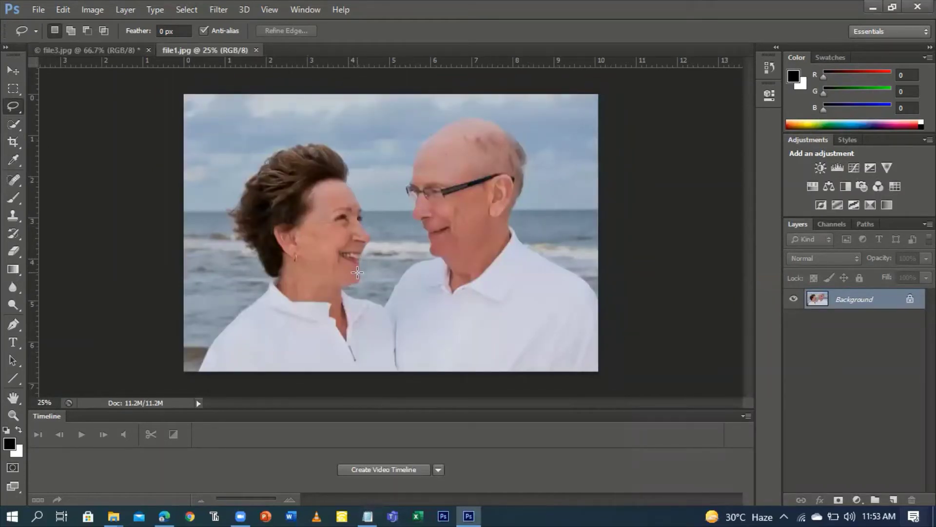
{"action": "scroll", "coordinate": [357, 272], "scroll_direction": "up", "scroll_amount": 1}
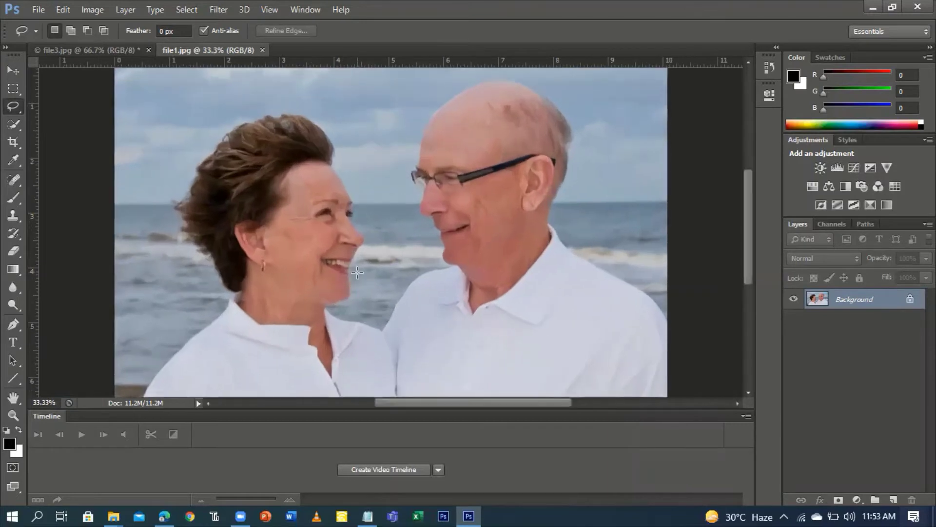
{"action": "scroll", "coordinate": [356, 272], "scroll_direction": "up", "scroll_amount": 1}
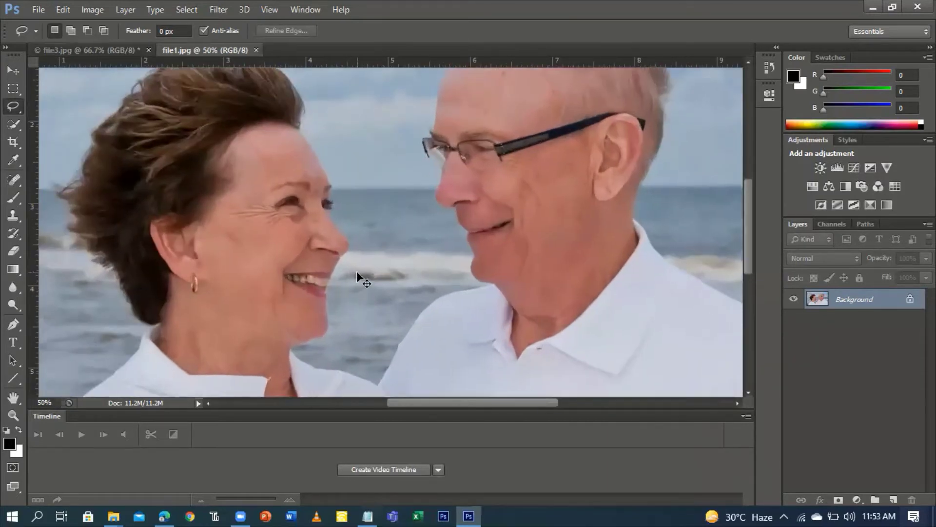
{"action": "scroll", "coordinate": [356, 271], "scroll_direction": "up", "scroll_amount": 1}
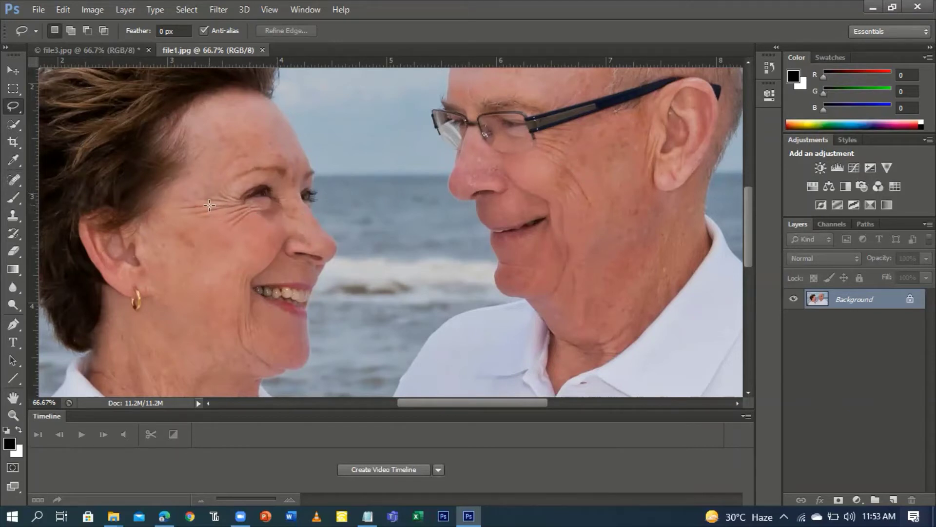
{"action": "left_click", "coordinate": [18, 178]}
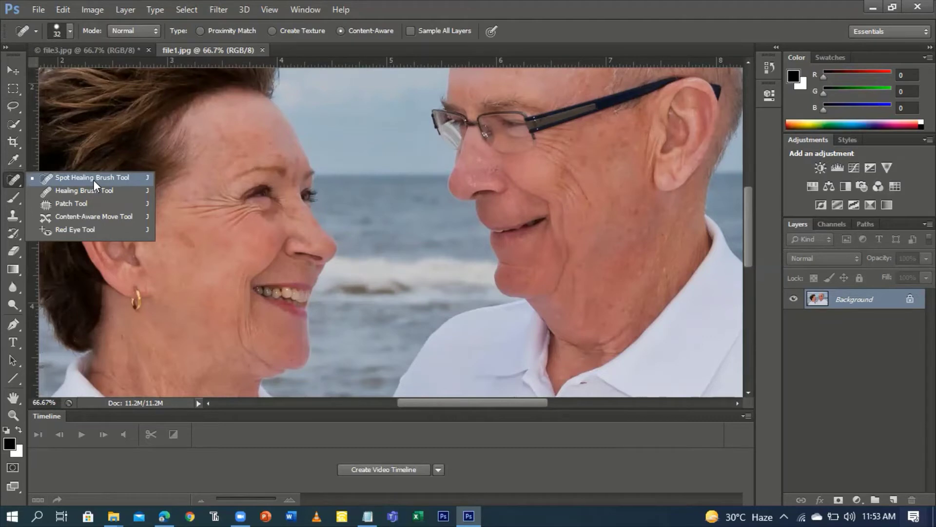
{"action": "left_click", "coordinate": [92, 178]}
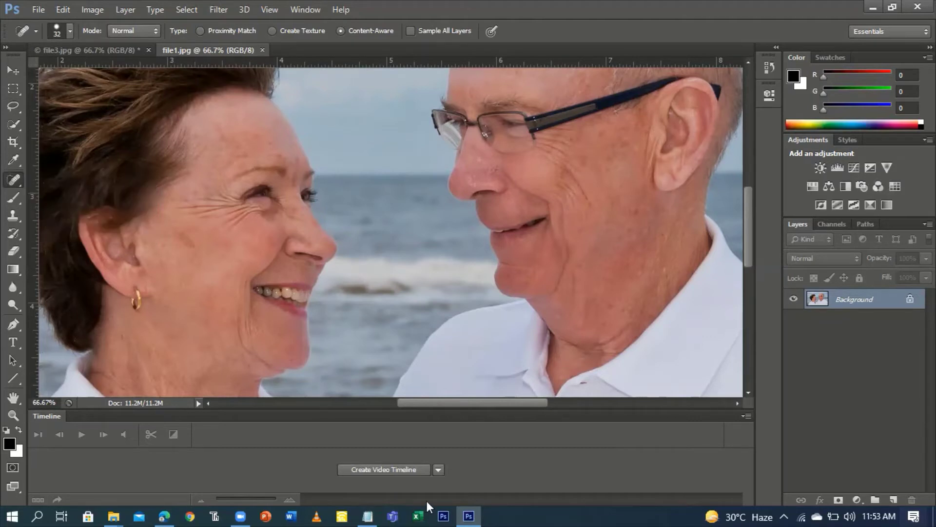
Add the line "CTRL J - SPOT HEALING BRUSH" to the Notepad notes and return to Photoshop
{"action": "left_click", "coordinate": [369, 513]}
{"action": "type", "text": "CTRL"}
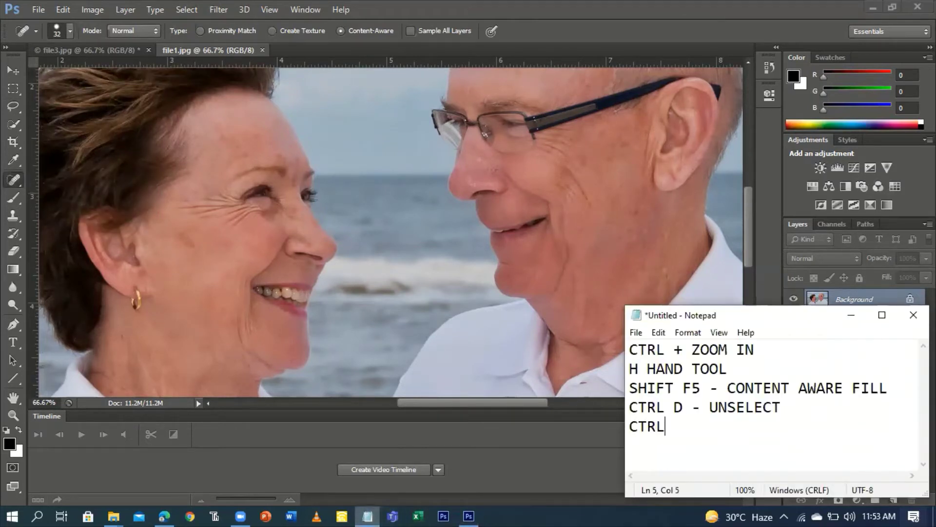
{"action": "type", "text": " J - SPOR"}
{"action": "key", "text": "BackSpace"}
{"action": "type", "text": "T "}
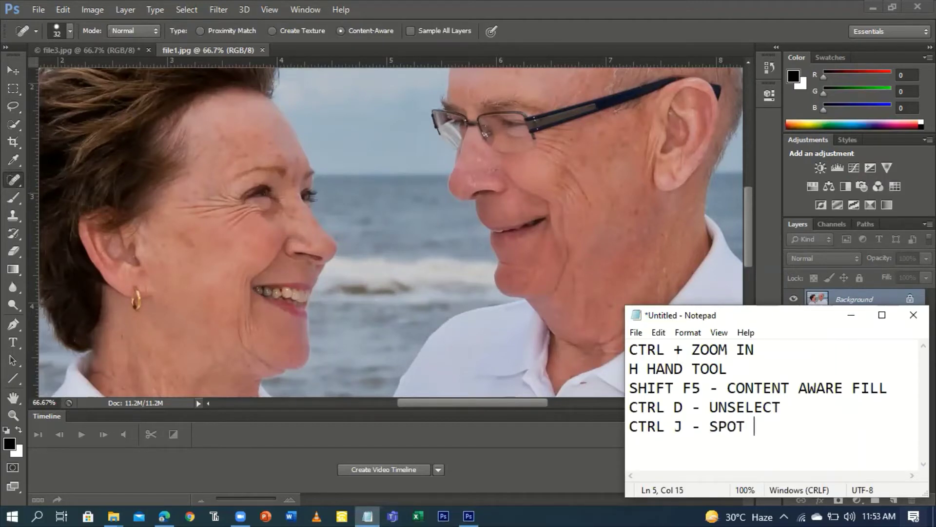
{"action": "type", "text": "HEALING "}
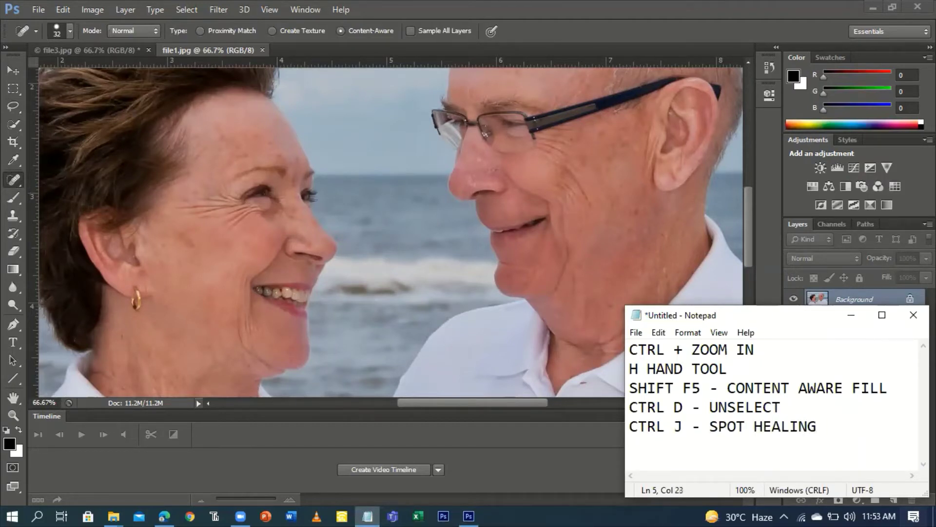
{"action": "type", "text": "BRUSH"}
{"action": "left_click", "coordinate": [303, 479]}
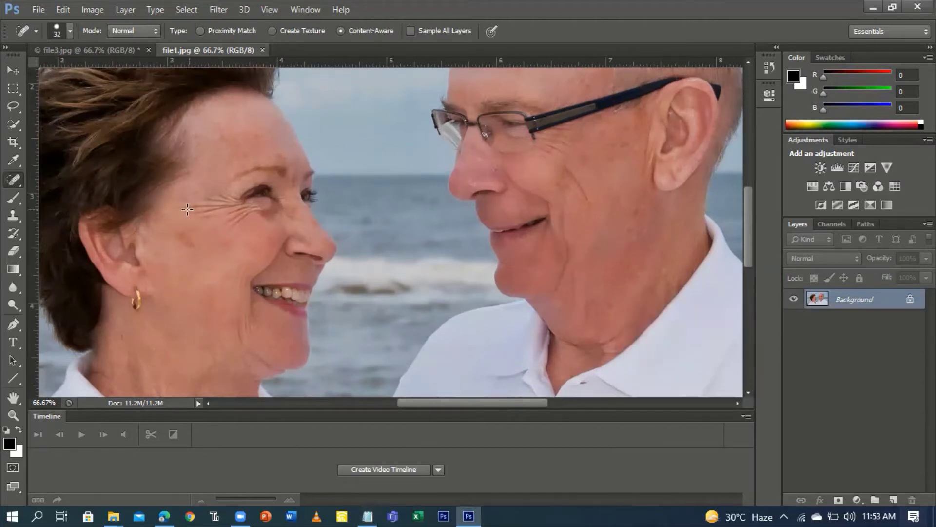
Set the Spot Healing Brush size to 28 px and heal the crow's-feet wrinkles beside the woman's eye
{"action": "left_click", "coordinate": [70, 31]}
{"action": "left_click_drag", "start_coordinate": [44, 69], "coordinate": [39, 67]}
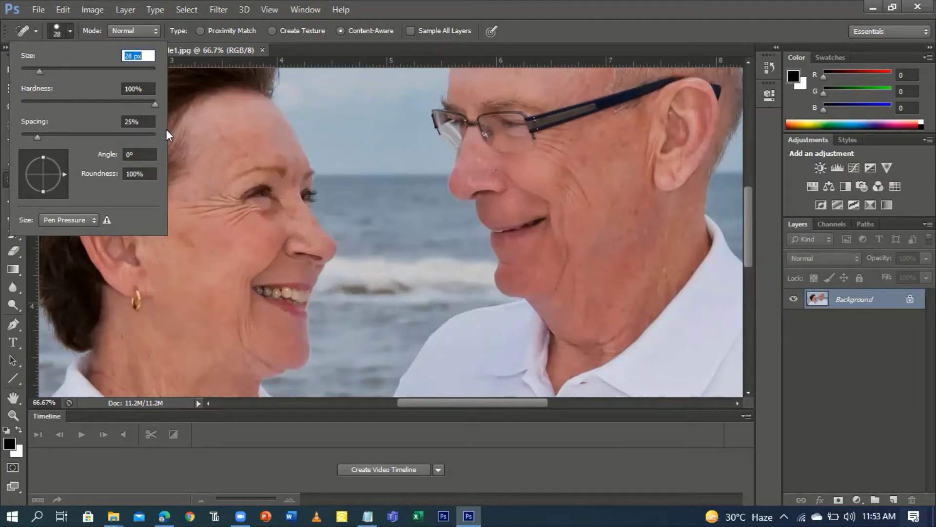
{"action": "left_click", "coordinate": [194, 206]}
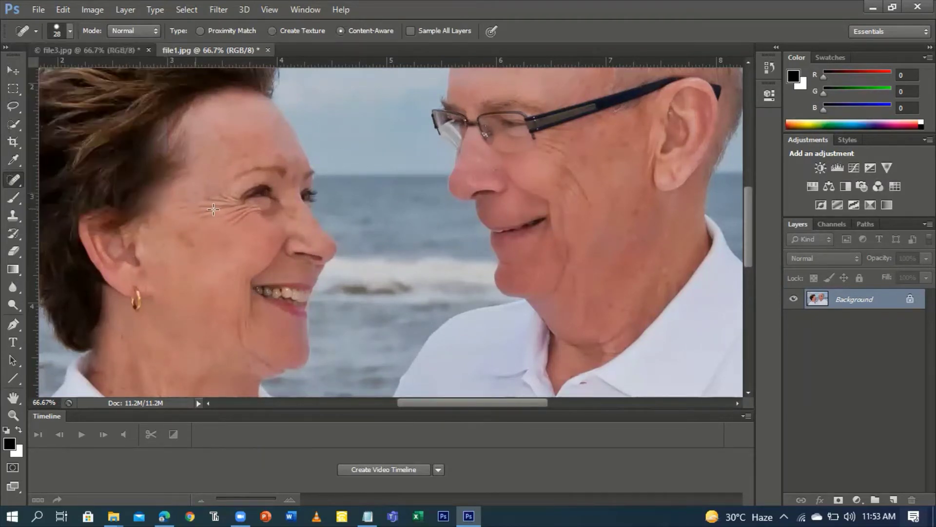
{"action": "mouse_move", "coordinate": [209, 226]}
{"action": "left_mouse_down"}
{"action": "mouse_move", "coordinate": [238, 214]}
{"action": "mouse_move", "coordinate": [234, 202]}
{"action": "mouse_move", "coordinate": [247, 213]}
{"action": "left_mouse_up"}
{"action": "left_click_drag", "start_coordinate": [185, 205], "coordinate": [226, 196]}
Heal the remaining line near the woman's eye, the blemish on her cheek, and the spots across her forehead
{"action": "key", "text": "ctrl+plus"}
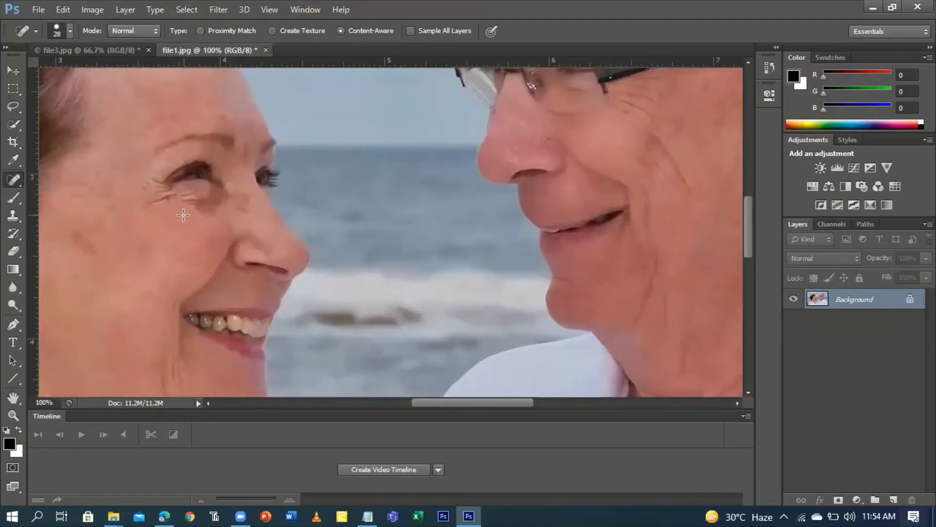
{"action": "left_click_drag", "start_coordinate": [145, 202], "coordinate": [183, 196]}
{"action": "left_click_drag", "start_coordinate": [73, 225], "coordinate": [91, 264]}
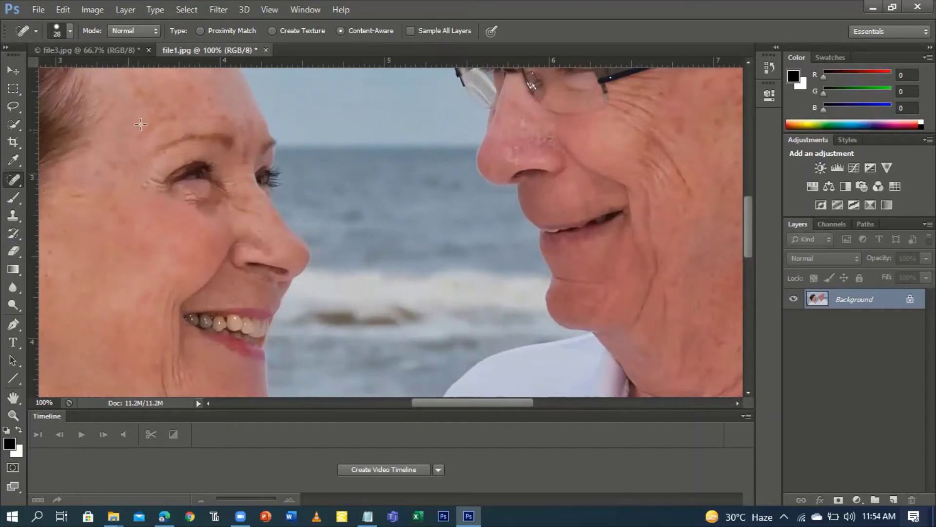
{"action": "left_click_drag", "start_coordinate": [126, 129], "coordinate": [211, 107]}
{"action": "left_click_drag", "start_coordinate": [131, 87], "coordinate": [189, 88]}
{"action": "mouse_move", "coordinate": [140, 141]}
{"action": "left_mouse_down"}
{"action": "mouse_move", "coordinate": [166, 113]}
{"action": "mouse_move", "coordinate": [200, 110]}
{"action": "left_mouse_up"}
Heal the lines under and beside the woman's eye and the smile fold beside her mouth
{"action": "mouse_move", "coordinate": [181, 203]}
{"action": "left_mouse_down"}
{"action": "mouse_move", "coordinate": [219, 191]}
{"action": "mouse_move", "coordinate": [243, 205]}
{"action": "mouse_move", "coordinate": [211, 189]}
{"action": "left_mouse_up"}
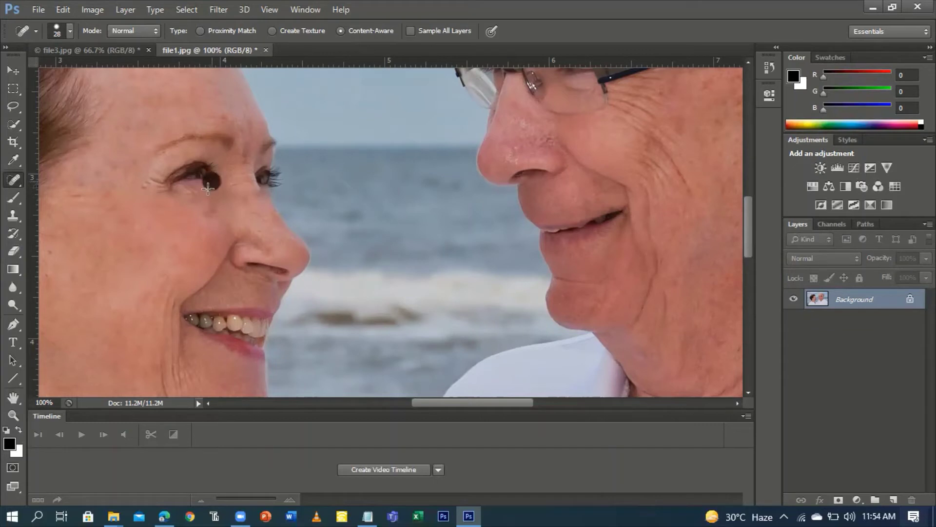
{"action": "left_click_drag", "start_coordinate": [136, 183], "coordinate": [169, 192]}
{"action": "scroll", "coordinate": [154, 306], "scroll_direction": "down", "scroll_amount": 1}
{"action": "left_click_drag", "start_coordinate": [166, 257], "coordinate": [165, 377]}
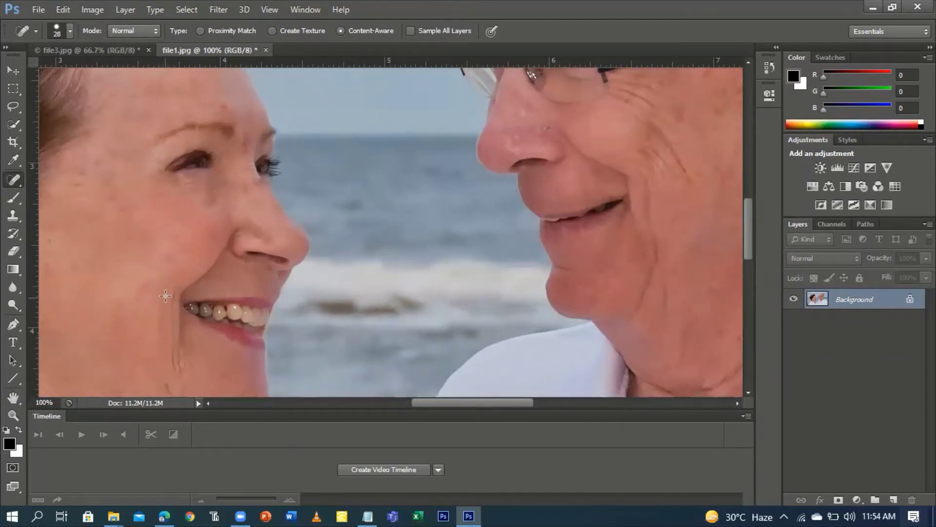
{"action": "mouse_move", "coordinate": [166, 289]}
{"action": "left_mouse_down"}
{"action": "mouse_move", "coordinate": [161, 344]}
{"action": "mouse_move", "coordinate": [173, 366]}
{"action": "left_mouse_up"}
Heal the wrinkles on the man's cheek, jaw and chin and those beside his eye below the glasses
{"action": "mouse_move", "coordinate": [634, 117]}
{"action": "left_mouse_down"}
{"action": "mouse_move", "coordinate": [674, 152]}
{"action": "mouse_move", "coordinate": [673, 143]}
{"action": "mouse_move", "coordinate": [683, 173]}
{"action": "left_mouse_up"}
{"action": "left_click_drag", "start_coordinate": [653, 175], "coordinate": [635, 313]}
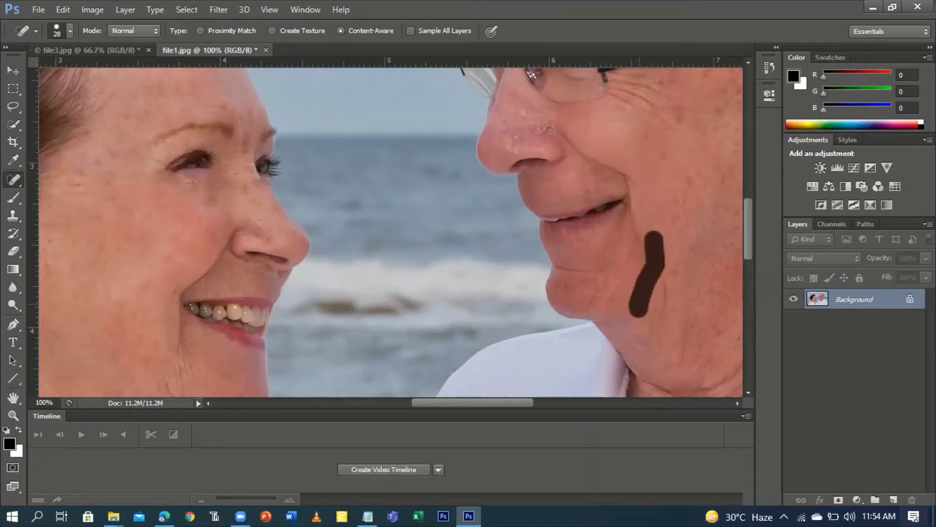
{"action": "mouse_move", "coordinate": [604, 263]}
{"action": "left_mouse_down"}
{"action": "mouse_move", "coordinate": [578, 272]}
{"action": "mouse_move", "coordinate": [553, 257]}
{"action": "left_mouse_up"}
{"action": "scroll", "coordinate": [644, 151], "scroll_direction": "up", "scroll_amount": 2}
{"action": "left_click_drag", "start_coordinate": [644, 150], "coordinate": [664, 164]}
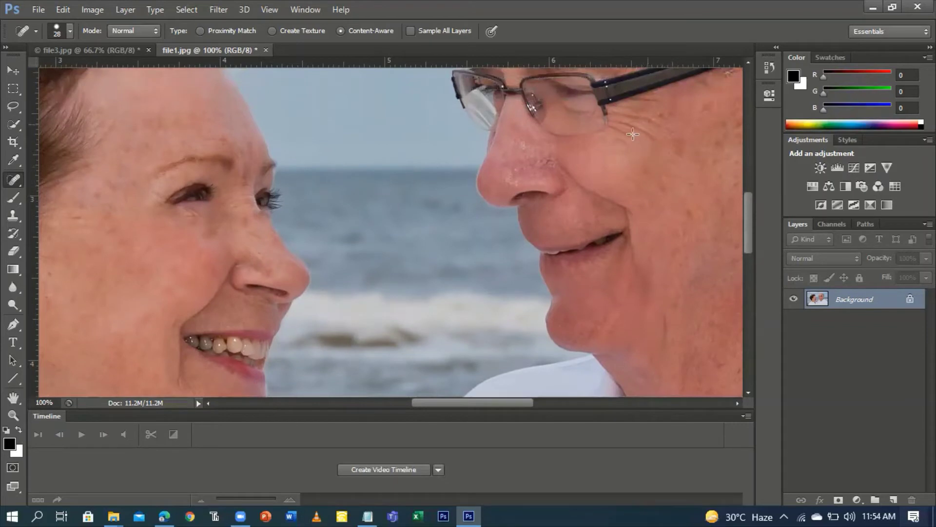
{"action": "mouse_move", "coordinate": [637, 122]}
{"action": "left_mouse_down"}
{"action": "mouse_move", "coordinate": [646, 107]}
{"action": "mouse_move", "coordinate": [624, 115]}
{"action": "mouse_move", "coordinate": [621, 136]}
{"action": "left_mouse_up"}
Review the whole retouched couple photo at 25%, look at the building photo file3.jpg, and return to file1.jpg
{"action": "key", "text": "ctrl+minus"}
{"action": "key", "text": "ctrl+minus"}
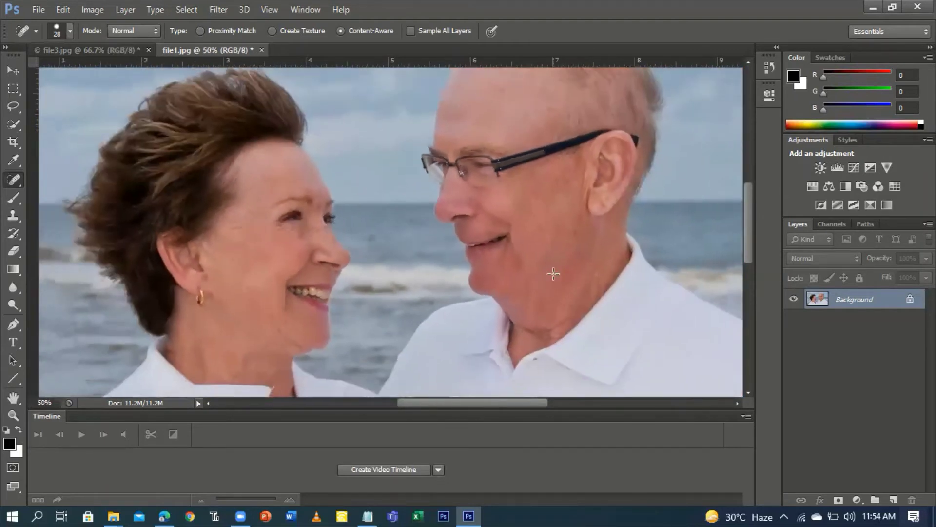
{"action": "key", "text": "ctrl+minus"}
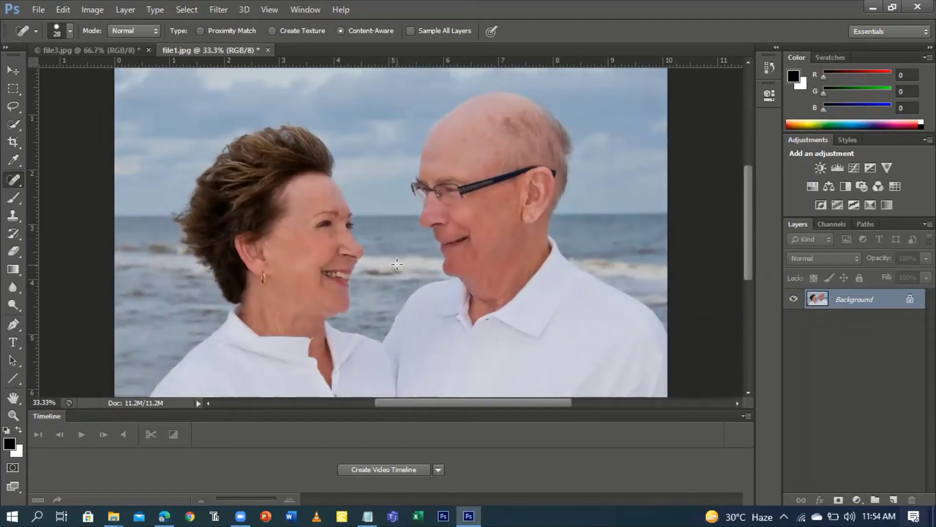
{"action": "key", "text": "ctrl+minus"}
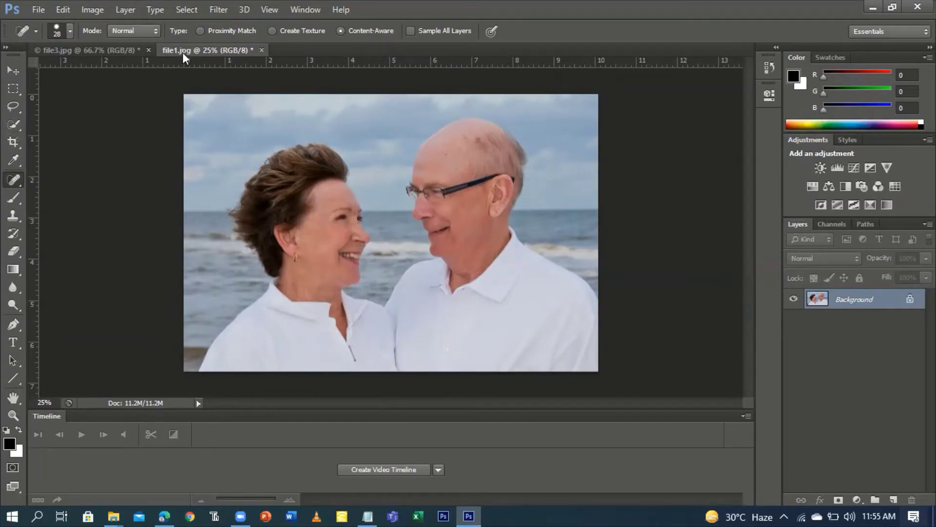
{"action": "left_click", "coordinate": [104, 51]}
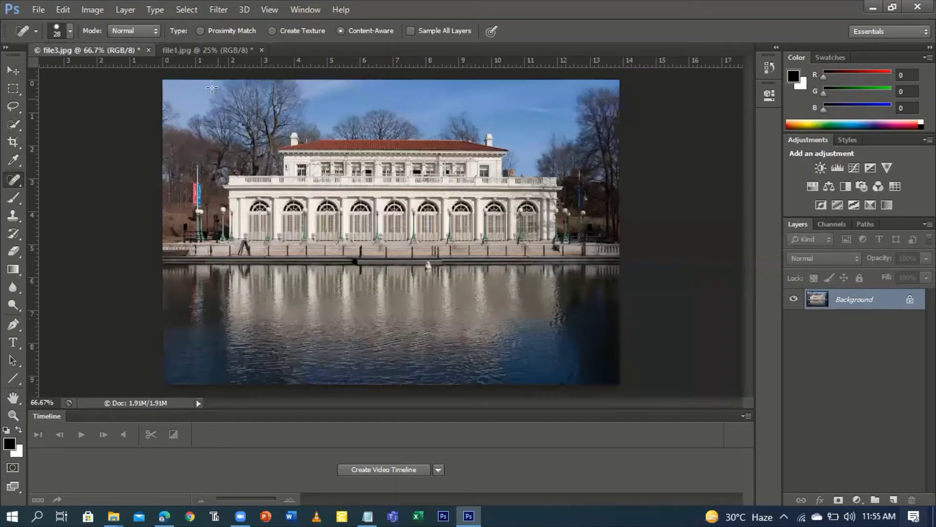
{"action": "key", "text": "ctrl+Tab"}
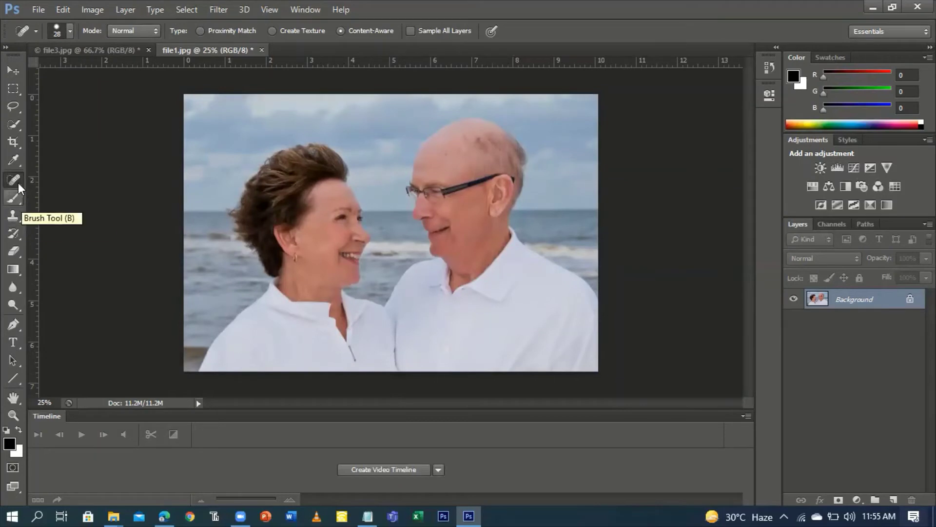
Choose the Quick Selection Tool, set its brush size to 132 px, and select the couple in file1.jpg
{"action": "left_click", "coordinate": [16, 127]}
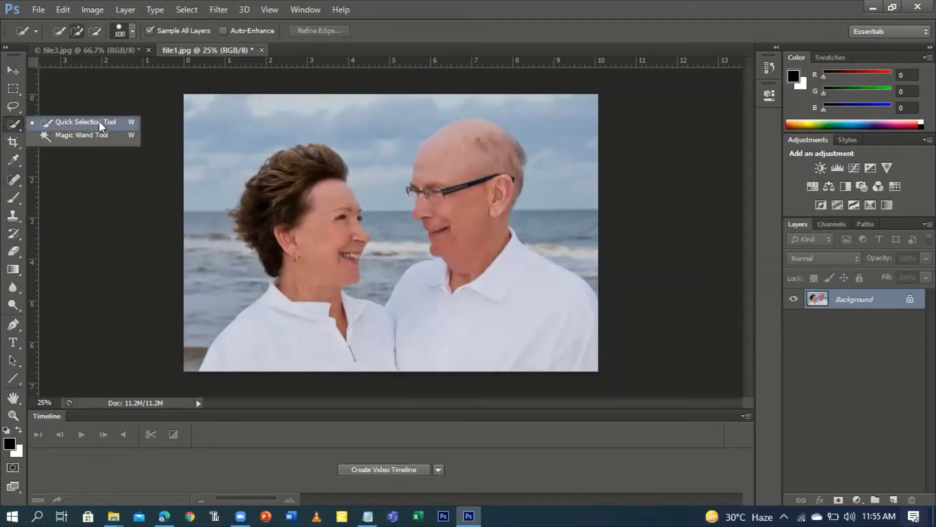
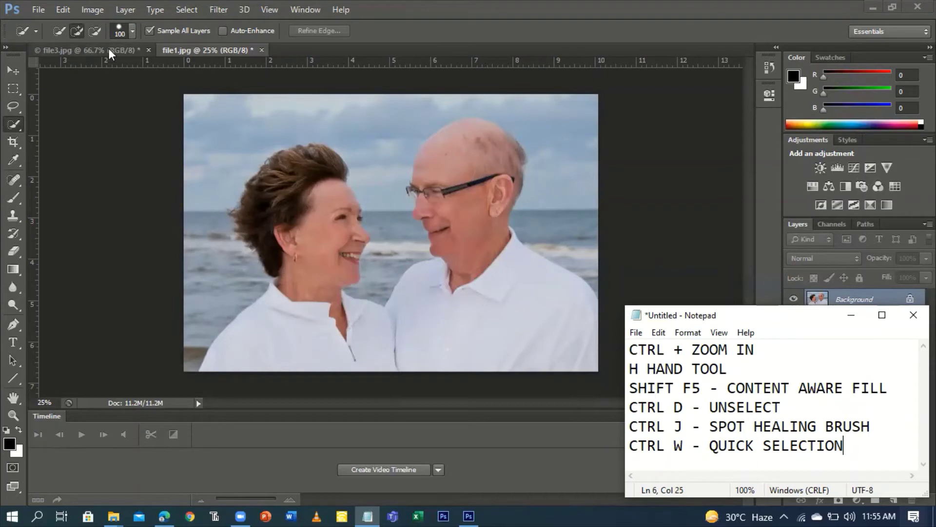
{"action": "left_click", "coordinate": [21, 124]}
{"action": "left_click_drag", "start_coordinate": [23, 123], "coordinate": [63, 120]}
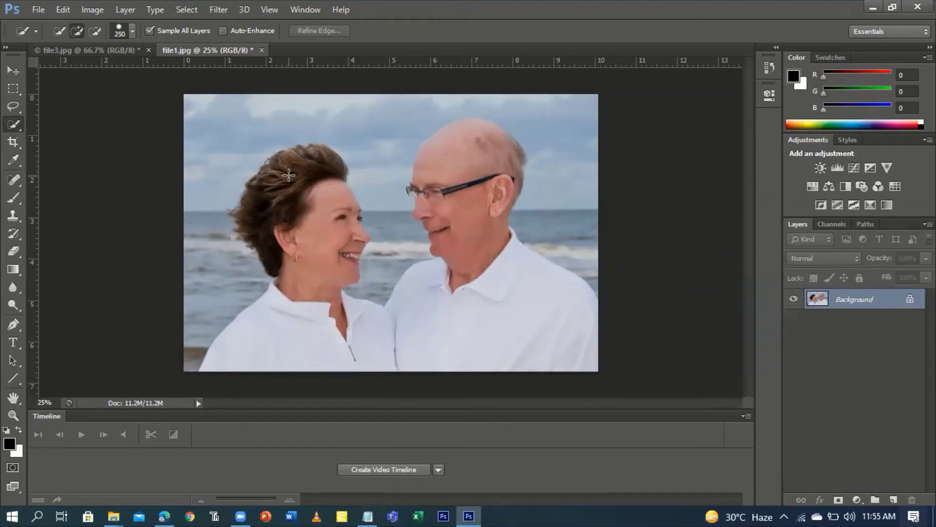
{"action": "left_click", "coordinate": [132, 32]}
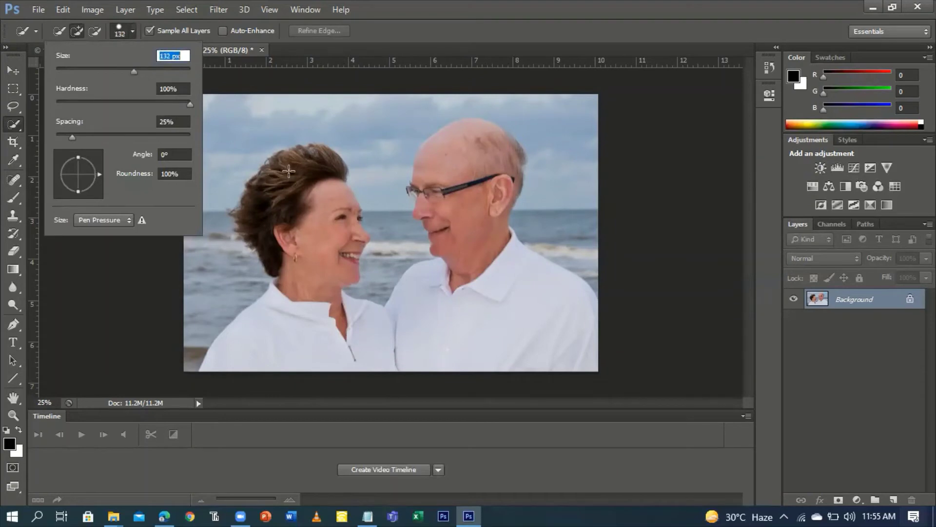
{"action": "key", "text": "Return"}
{"action": "mouse_move", "coordinate": [311, 241]}
{"action": "left_mouse_down"}
{"action": "mouse_move", "coordinate": [306, 339]}
{"action": "mouse_move", "coordinate": [420, 340]}
{"action": "mouse_move", "coordinate": [500, 327]}
{"action": "mouse_move", "coordinate": [492, 274]}
{"action": "mouse_move", "coordinate": [448, 230]}
{"action": "mouse_move", "coordinate": [460, 173]}
{"action": "mouse_move", "coordinate": [438, 161]}
{"action": "mouse_move", "coordinate": [467, 140]}
{"action": "mouse_move", "coordinate": [497, 147]}
{"action": "mouse_move", "coordinate": [518, 177]}
{"action": "left_mouse_up"}
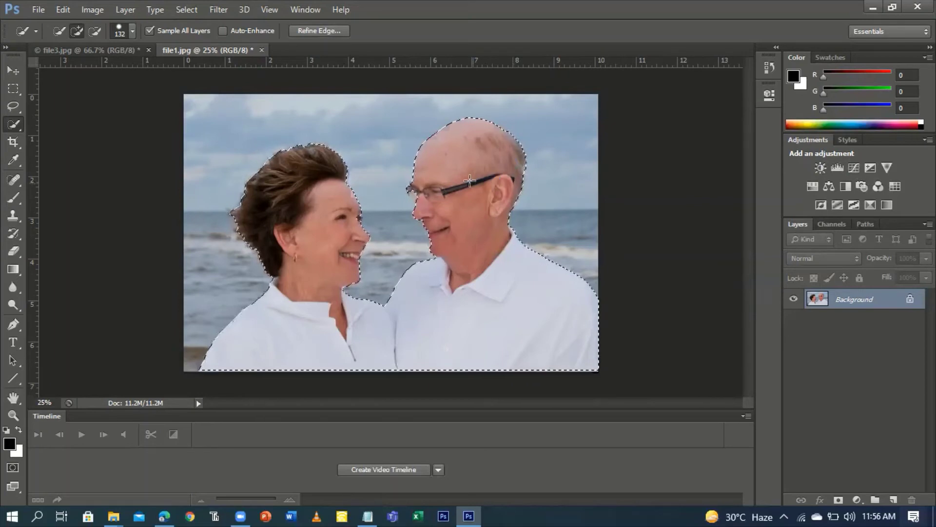
Reduce the Quick Selection brush to 60 px and refine the selection to include the man's glasses while excluding the surrounding sea
{"action": "key", "text": "ctrl+plus"}
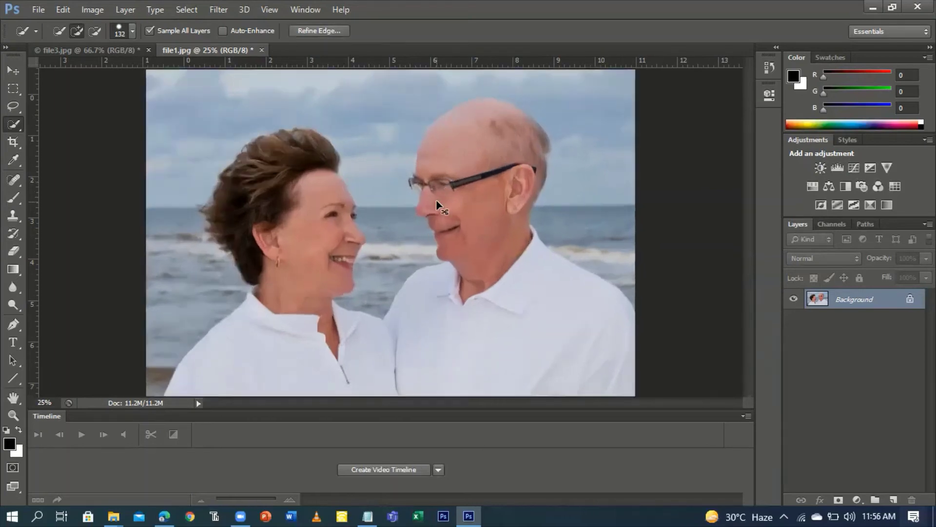
{"action": "key", "text": "ctrl+plus"}
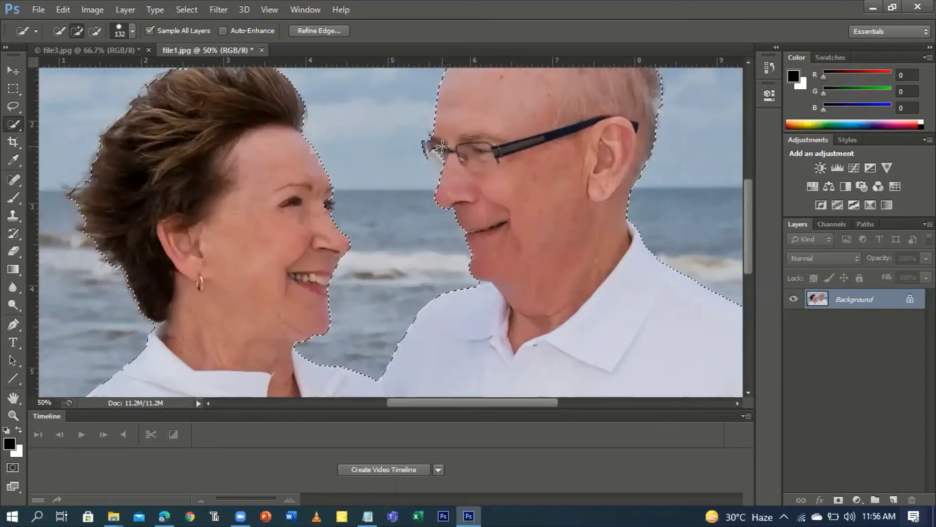
{"action": "mouse_move", "coordinate": [439, 149]}
{"action": "left_mouse_down"}
{"action": "mouse_move", "coordinate": [457, 192]}
{"action": "mouse_move", "coordinate": [484, 210]}
{"action": "mouse_move", "coordinate": [476, 229]}
{"action": "mouse_move", "coordinate": [448, 145]}
{"action": "left_mouse_up"}
{"action": "key", "text": "bracketleft"}
{"action": "key", "text": "bracketleft"}
{"action": "key", "text": "bracketleft"}
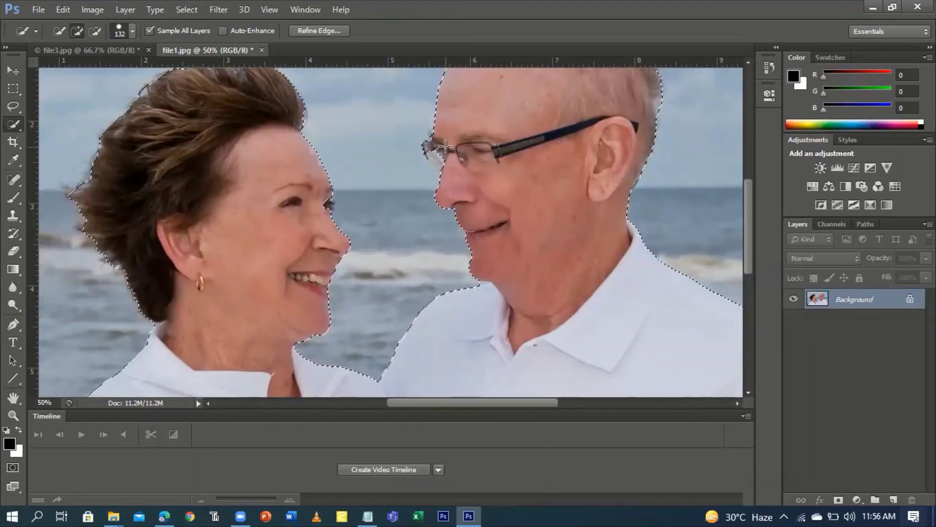
{"action": "key", "text": "bracketleft"}
{"action": "key", "text": "bracketleft"}
{"action": "key", "text": "bracketleft"}
{"action": "key", "text": "bracketleft"}
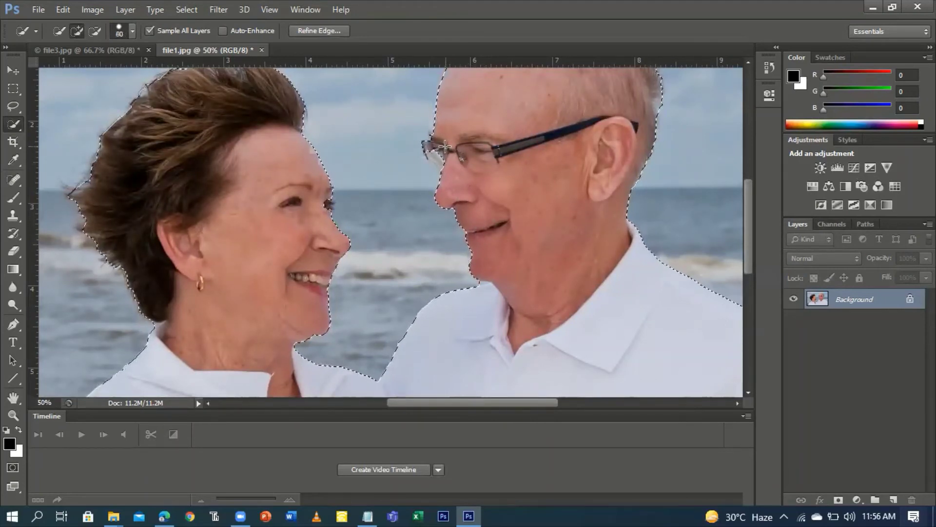
{"action": "left_click", "coordinate": [441, 150]}
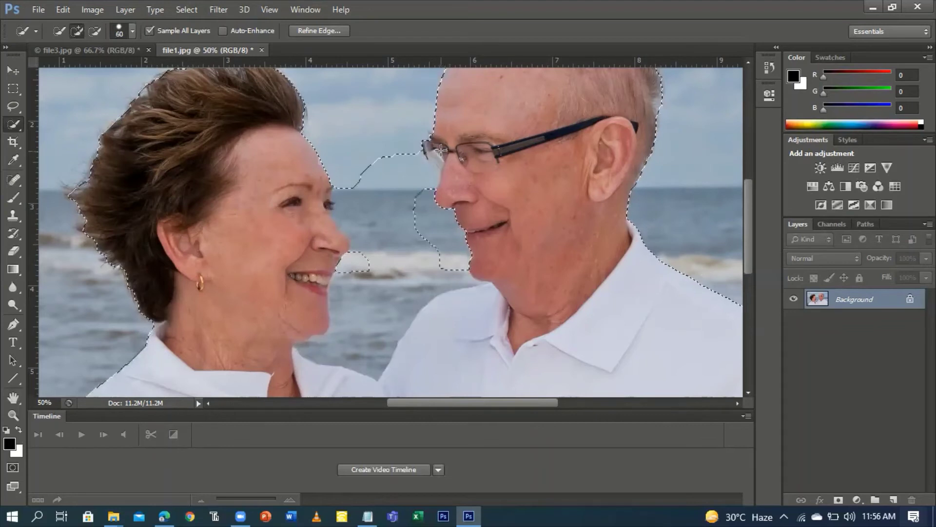
{"action": "left_click", "coordinate": [447, 157], "text": "alt"}
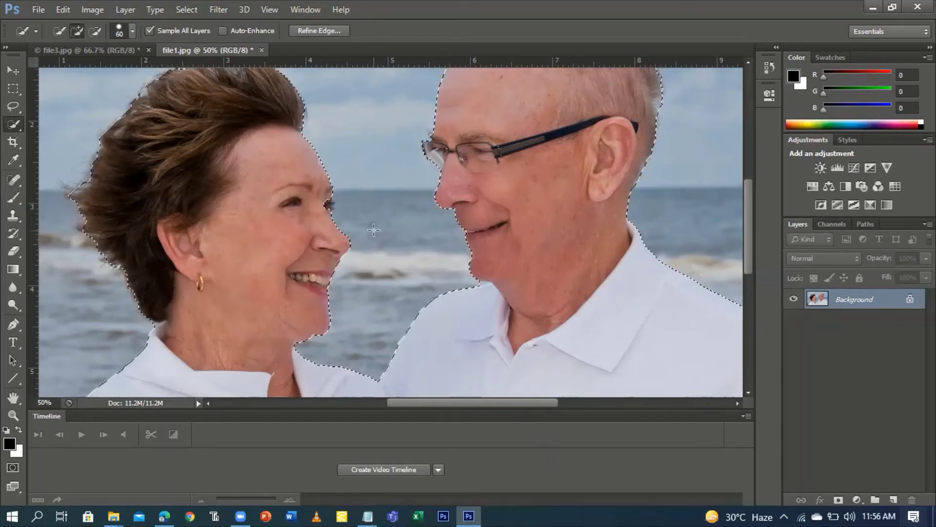
Copy the selected couple into the building photo file3.jpg with the Move Tool as a new layer
{"action": "scroll", "coordinate": [385, 222], "scroll_direction": "up", "scroll_amount": 3}
{"action": "scroll", "coordinate": [385, 223], "scroll_direction": "down", "scroll_amount": 2}
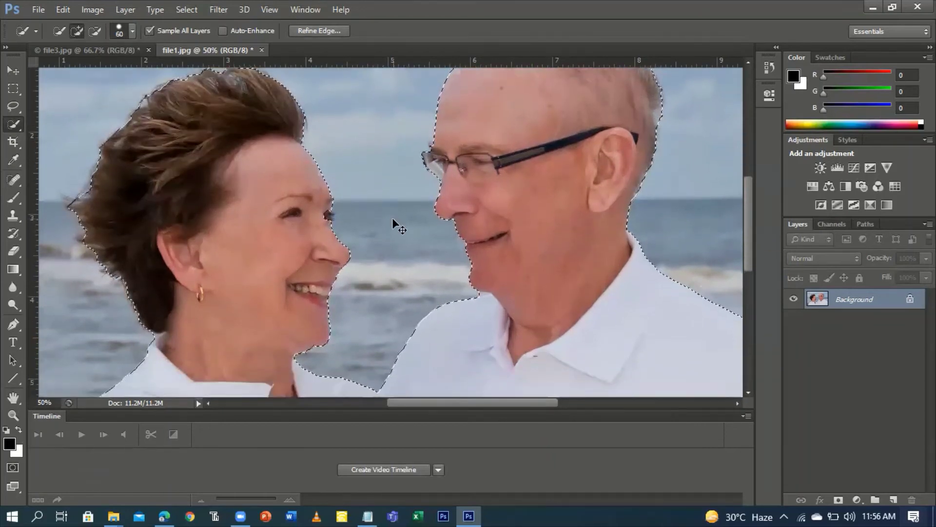
{"action": "scroll", "coordinate": [392, 218], "scroll_direction": "down", "scroll_amount": 2}
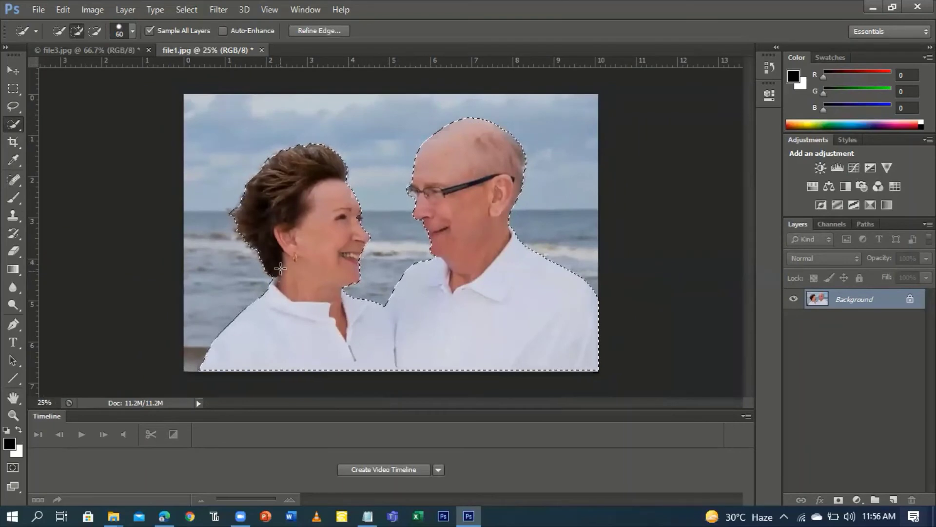
{"action": "left_click", "coordinate": [13, 73]}
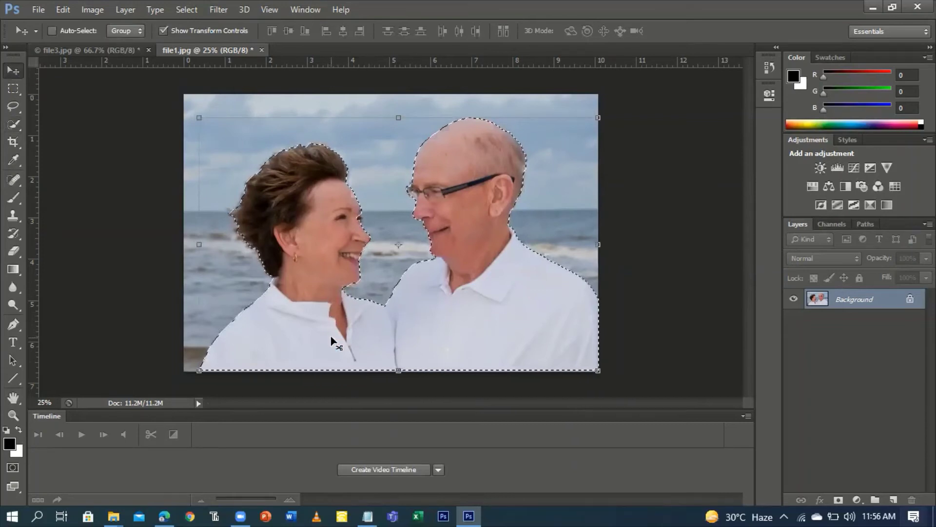
{"action": "left_click_drag", "start_coordinate": [334, 341], "coordinate": [323, 239]}
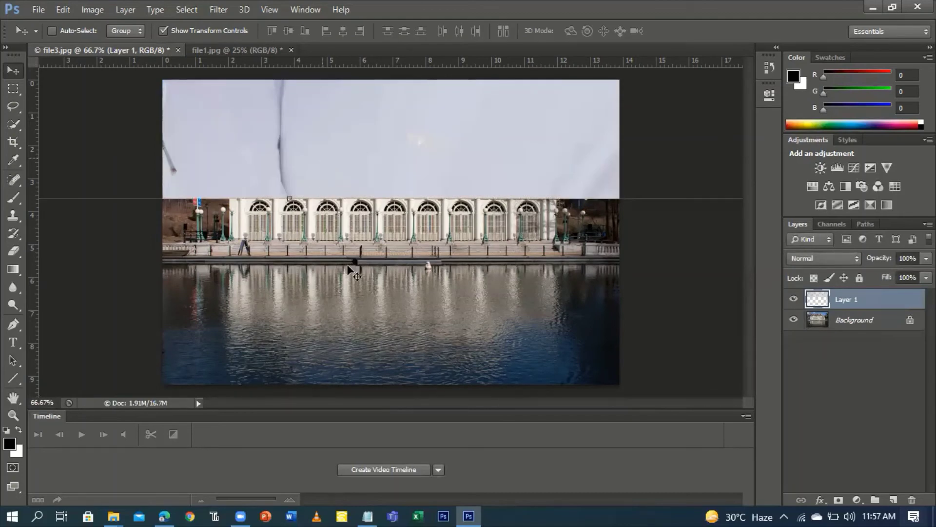
Reposition the oversized couple layer in file3.jpg until its upper bounding-box corner beside the woman's head comes into view
{"action": "left_click_drag", "start_coordinate": [351, 268], "coordinate": [366, 229]}
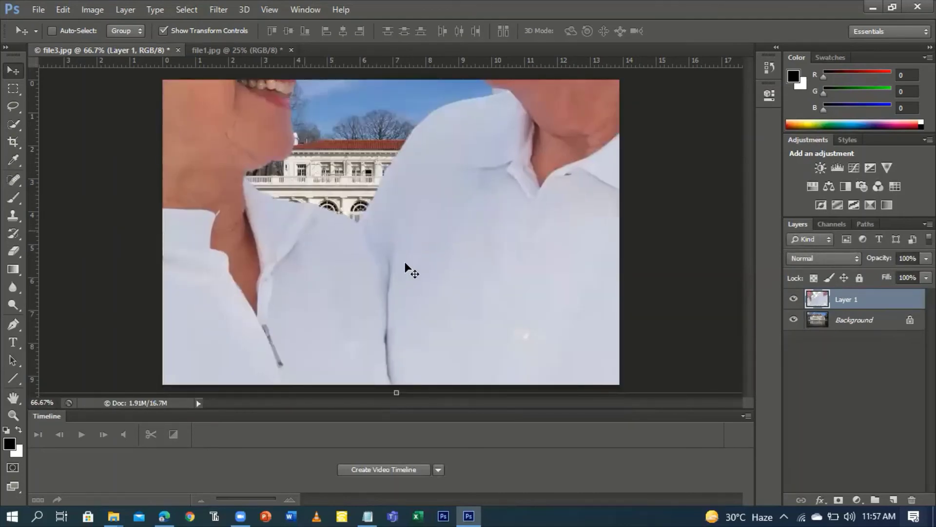
{"action": "left_click_drag", "start_coordinate": [405, 263], "coordinate": [334, 238]}
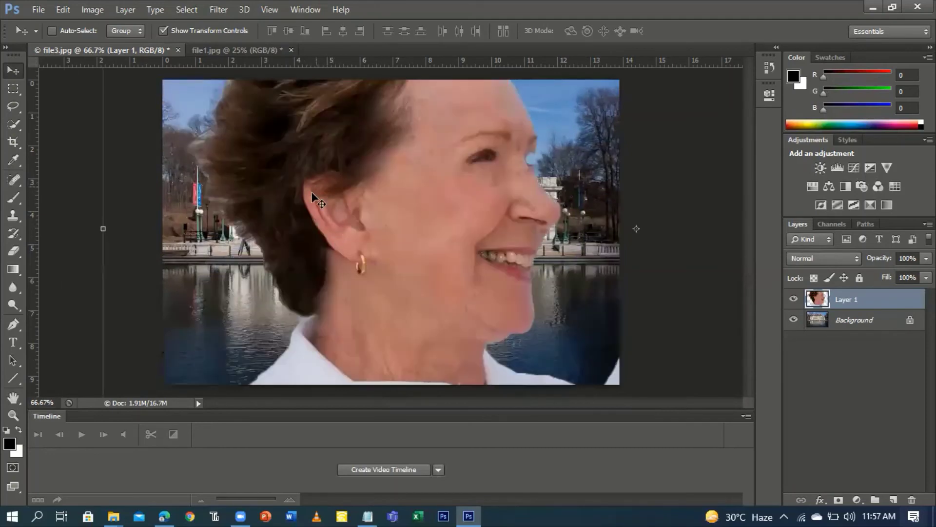
{"action": "left_click_drag", "start_coordinate": [309, 189], "coordinate": [324, 201]}
{"action": "left_click_drag", "start_coordinate": [293, 174], "coordinate": [298, 241]}
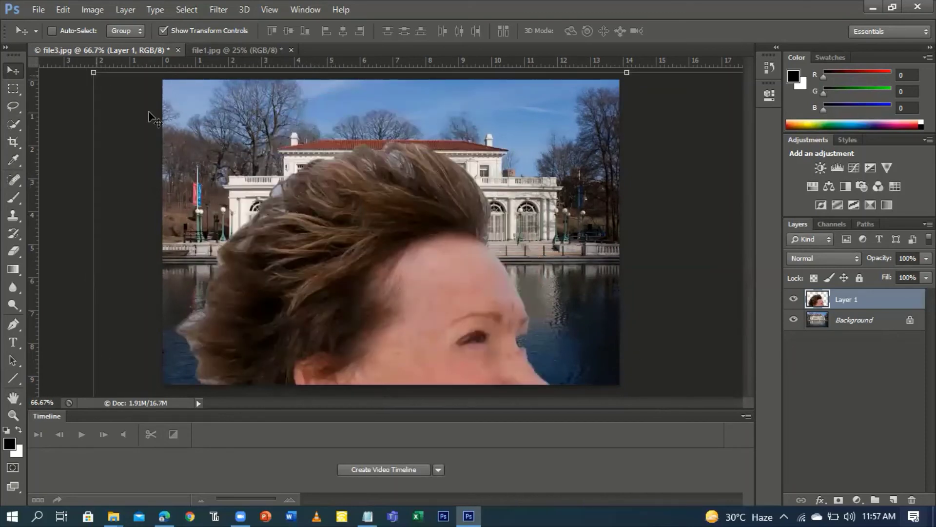
Scale the oversized couple layer down with Free Transform and reposition it until both faces fit over the lakeside photo
{"action": "left_click_drag", "start_coordinate": [93, 72], "coordinate": [119, 123]}
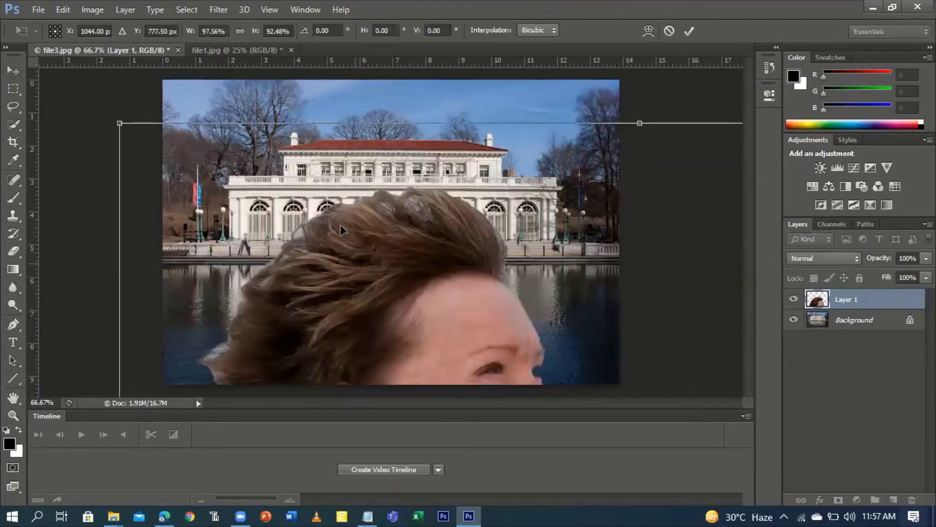
{"action": "left_click_drag", "start_coordinate": [347, 266], "coordinate": [327, 247]}
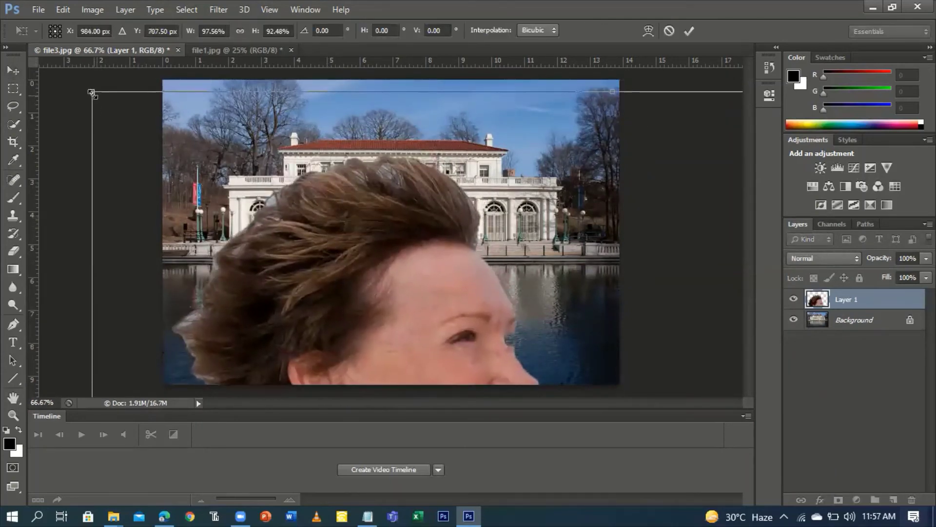
{"action": "left_click_drag", "start_coordinate": [92, 94], "coordinate": [148, 137]}
{"action": "left_click_drag", "start_coordinate": [331, 236], "coordinate": [260, 181]}
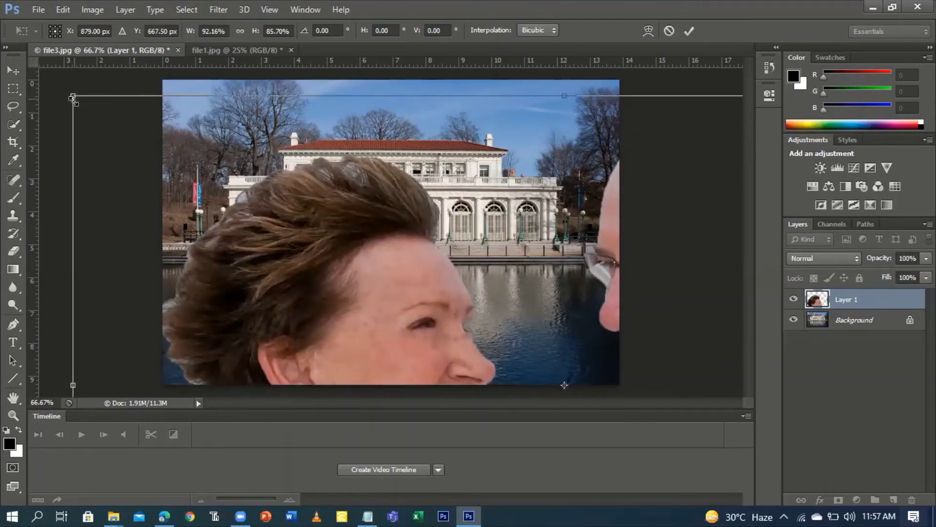
{"action": "left_click_drag", "start_coordinate": [73, 97], "coordinate": [169, 140]}
{"action": "left_click_drag", "start_coordinate": [273, 222], "coordinate": [223, 160]}
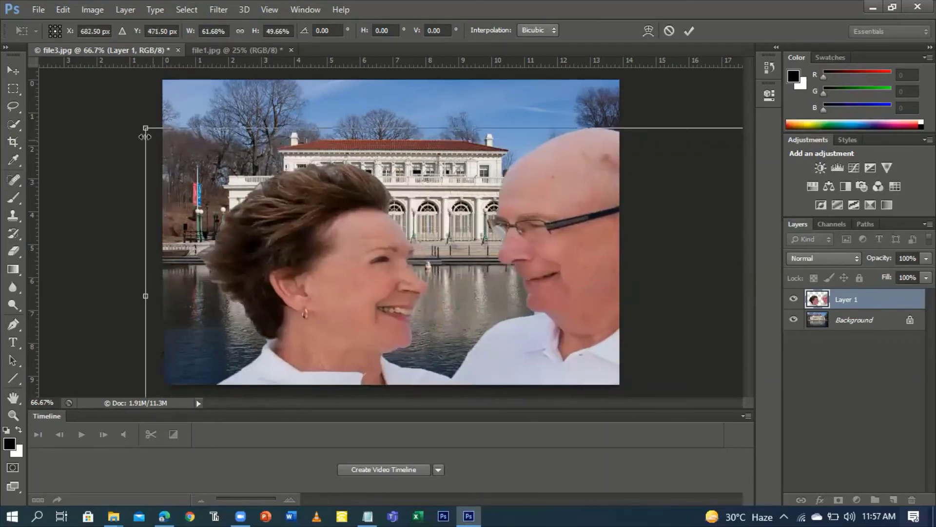
Shrink the couple layer to about 30% width and 27% height and place it over the lake in front of the building
{"action": "left_click_drag", "start_coordinate": [145, 130], "coordinate": [324, 206]}
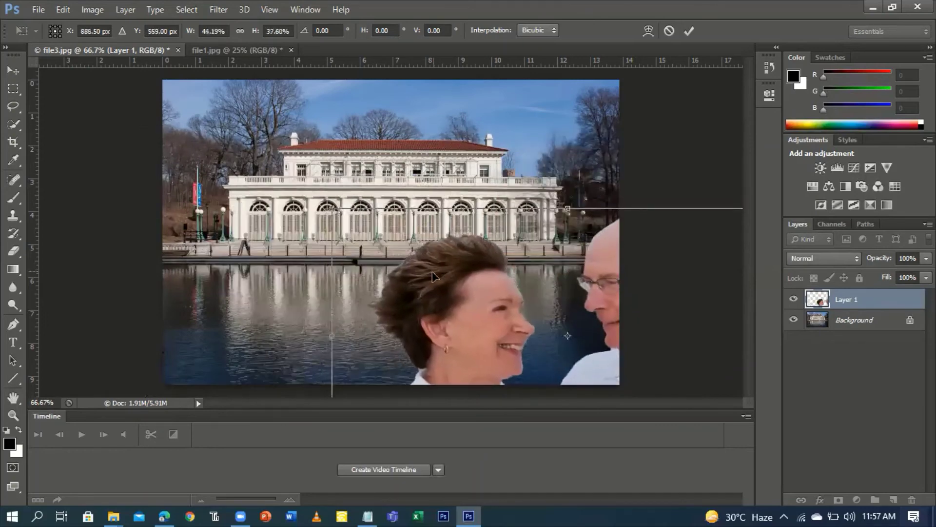
{"action": "left_click_drag", "start_coordinate": [432, 271], "coordinate": [280, 200]}
{"action": "left_click_drag", "start_coordinate": [172, 130], "coordinate": [168, 131]}
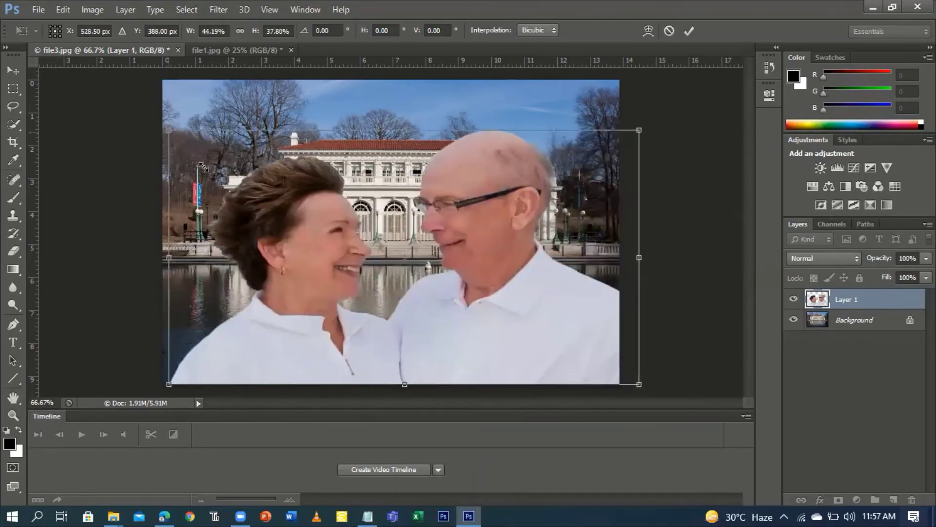
{"action": "left_click_drag", "start_coordinate": [202, 166], "coordinate": [301, 239]}
{"action": "left_click_drag", "start_coordinate": [373, 271], "coordinate": [350, 249]}
{"action": "left_click_drag", "start_coordinate": [282, 182], "coordinate": [292, 184]}
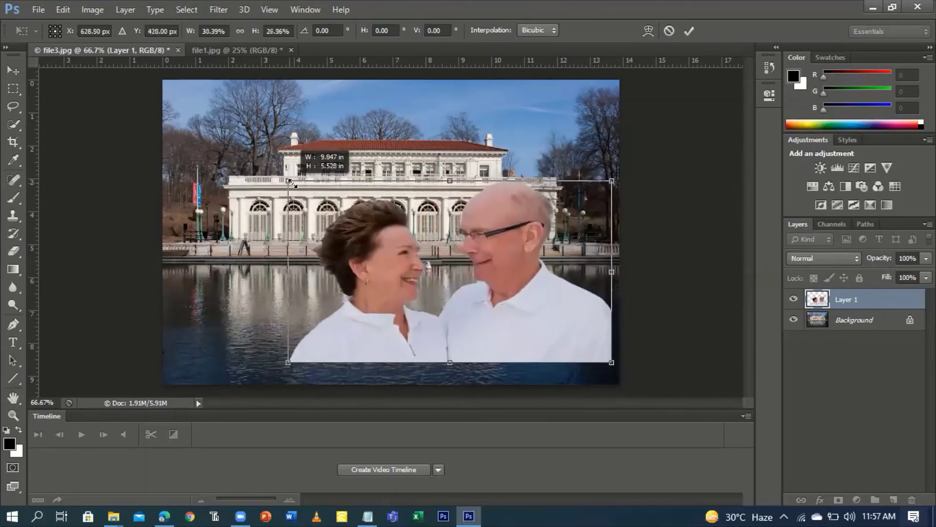
{"action": "left_click_drag", "start_coordinate": [432, 284], "coordinate": [371, 300]}
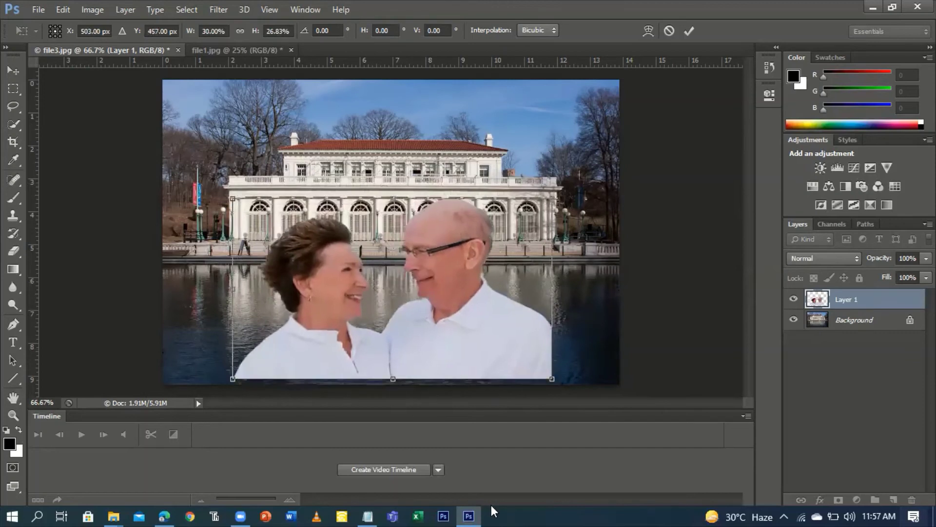
Switch to Notepad and add the line "CTRL T - TRANSFORM" to the shortcut list, followed by a new empty line
{"action": "left_click", "coordinate": [373, 506]}
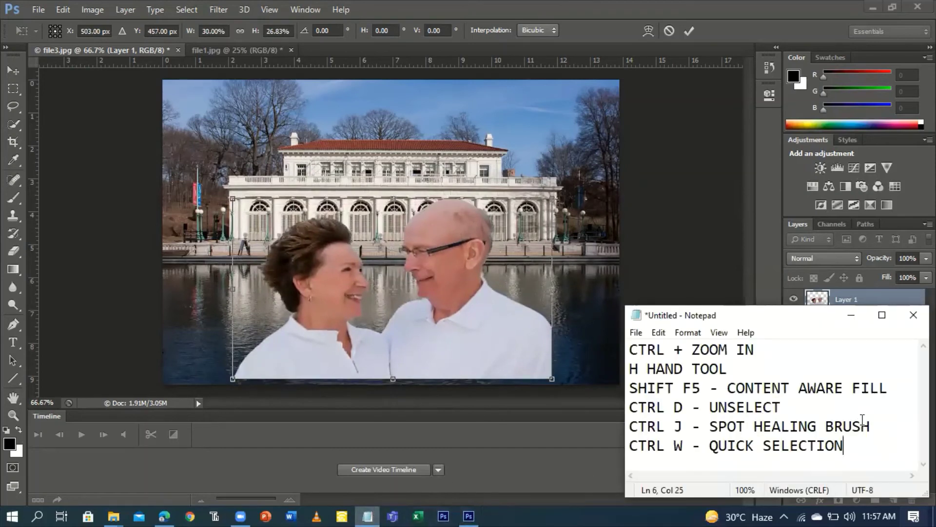
{"action": "key", "text": "Return"}
{"action": "type", "text": "CTR"}
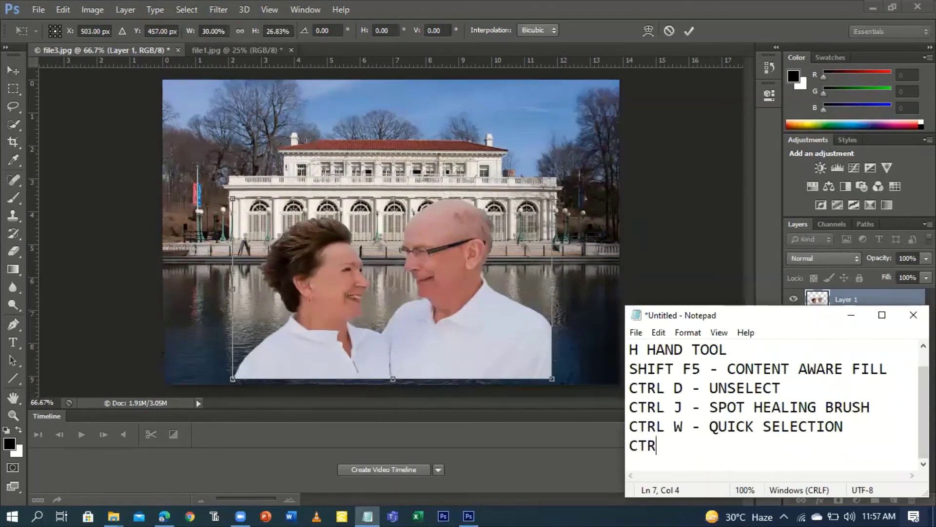
{"action": "type", "text": "L T - TRAN"}
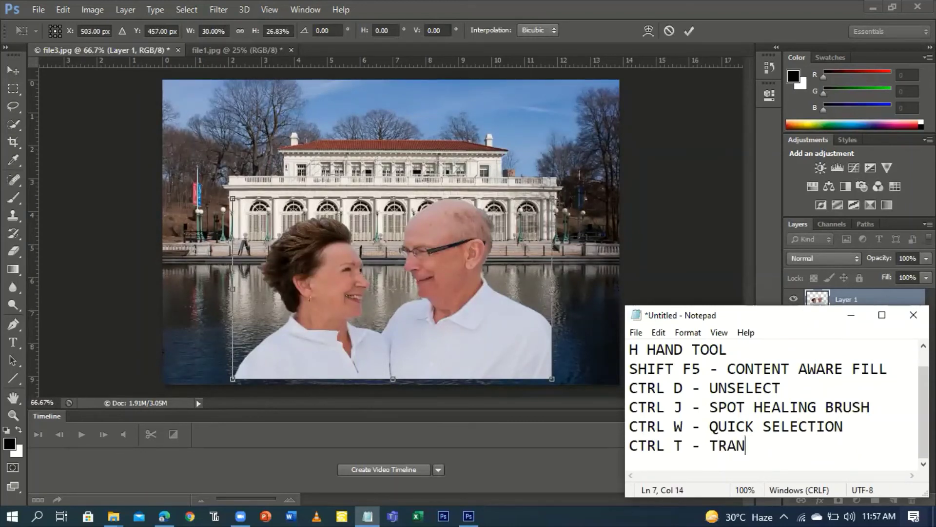
{"action": "type", "text": "SE"}
{"action": "type", "text": "FORM"}
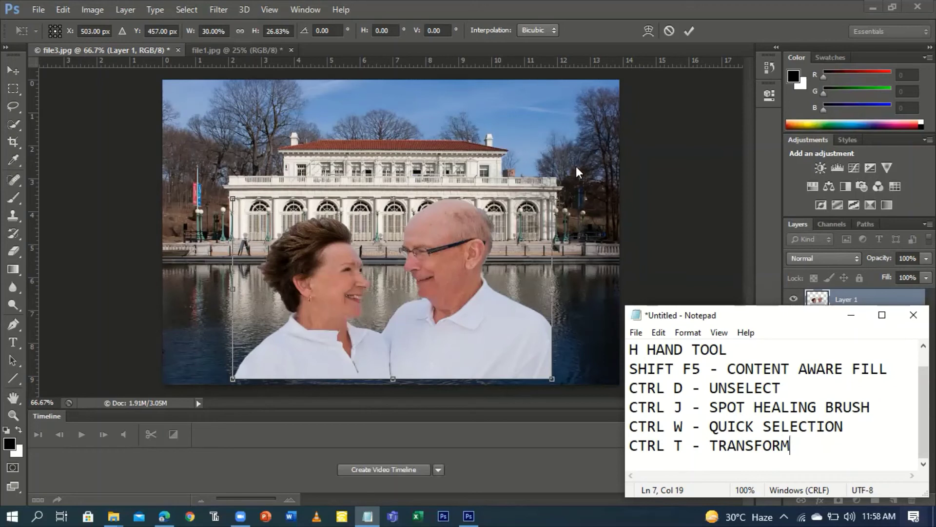
{"action": "left_click_drag", "start_coordinate": [791, 318], "coordinate": [807, 300]}
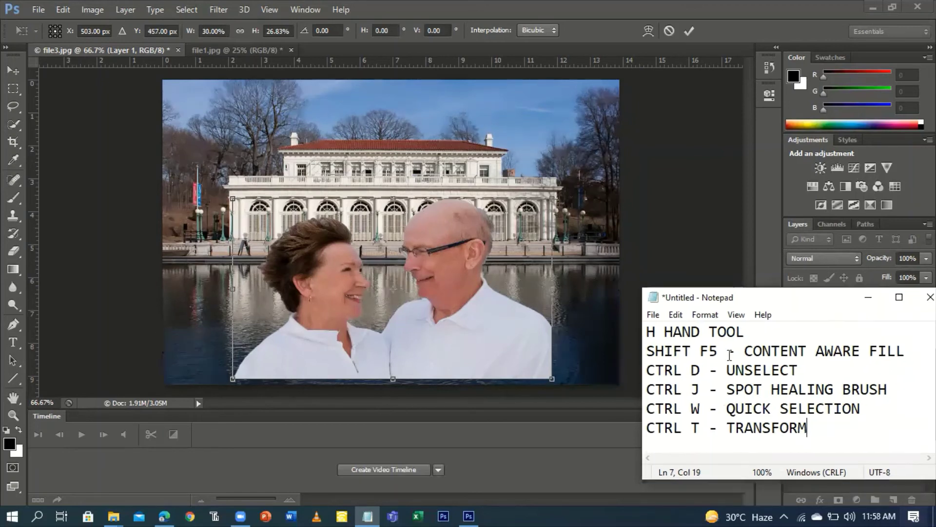
{"action": "key", "text": "Return"}
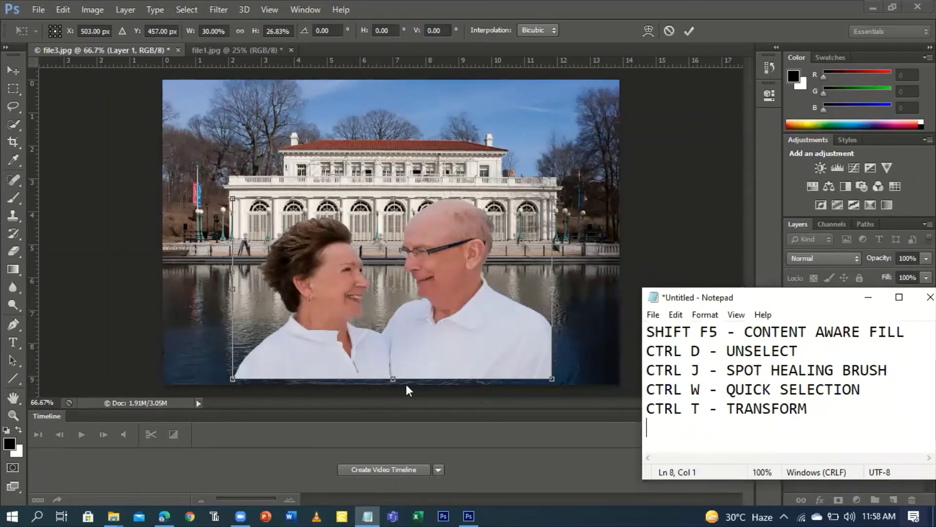
Return to Photoshop, apply the transform, and move the couple down so their shirts extend slightly past the photo's lower edge
{"action": "left_click", "coordinate": [718, 214]}
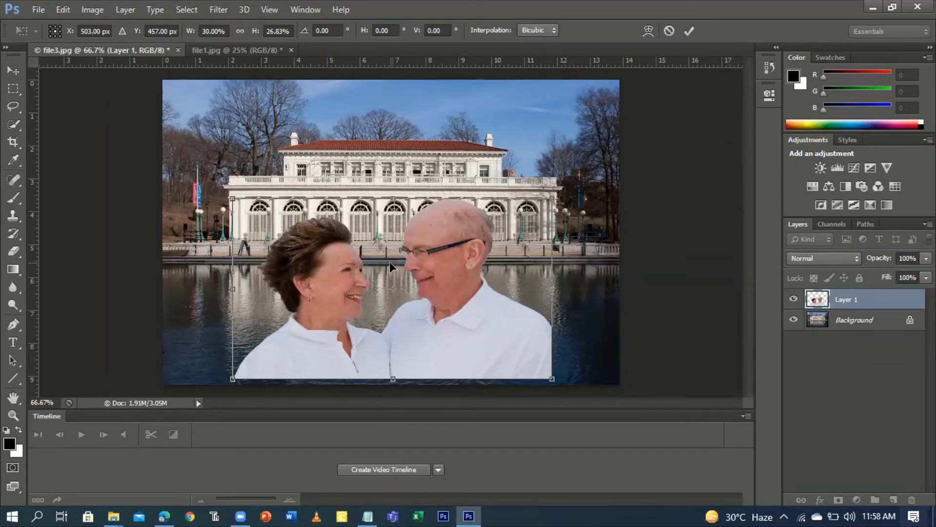
{"action": "key", "text": "Return"}
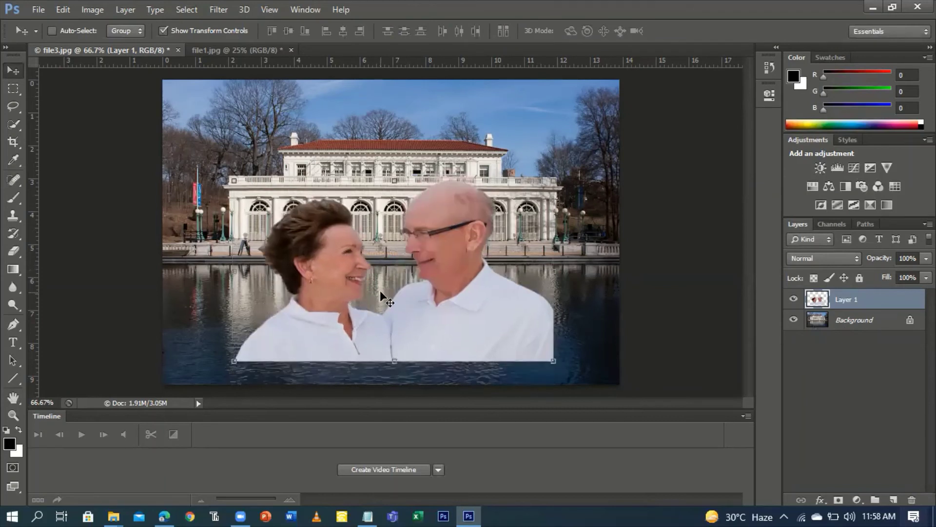
{"action": "left_click_drag", "start_coordinate": [380, 291], "coordinate": [381, 317]}
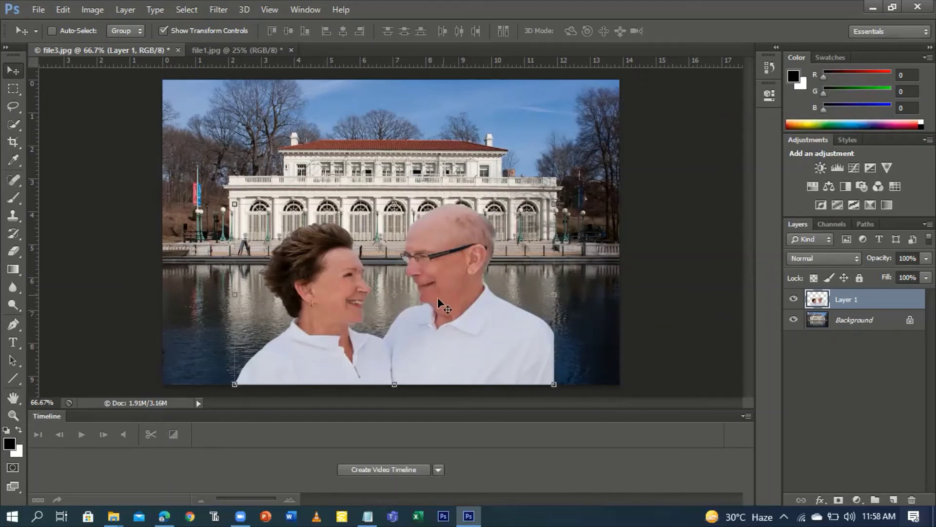
{"action": "left_click_drag", "start_coordinate": [437, 297], "coordinate": [441, 305]}
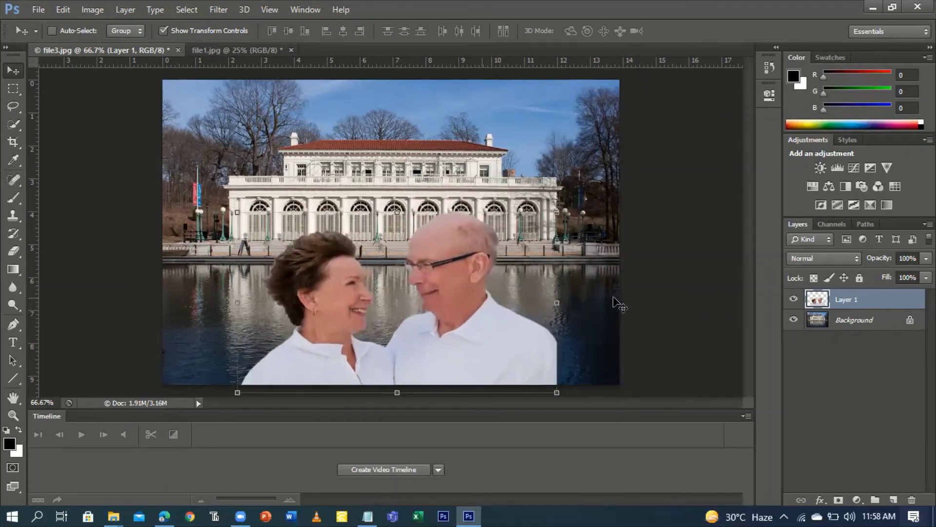
Hide and show the Background layer and Layer 1 in turn to check what each one contains
{"action": "left_click", "coordinate": [865, 326]}
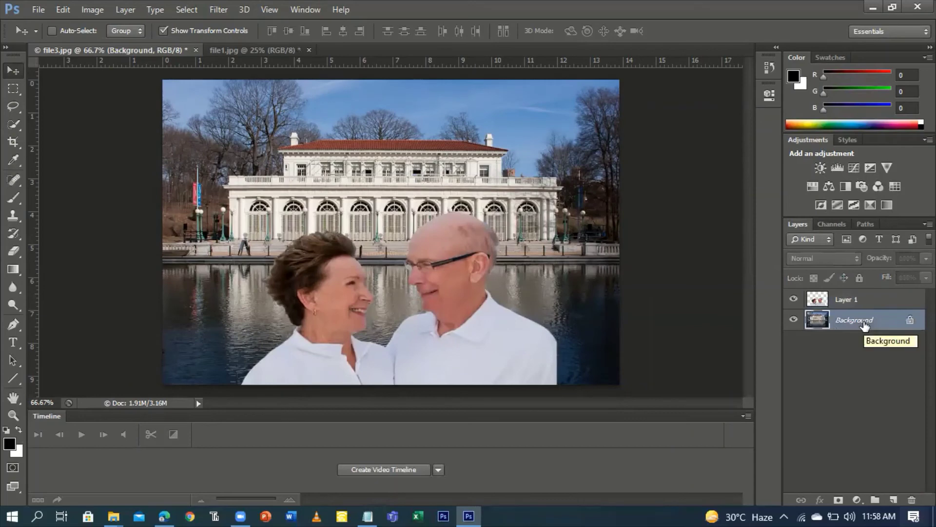
{"action": "left_click", "coordinate": [854, 302]}
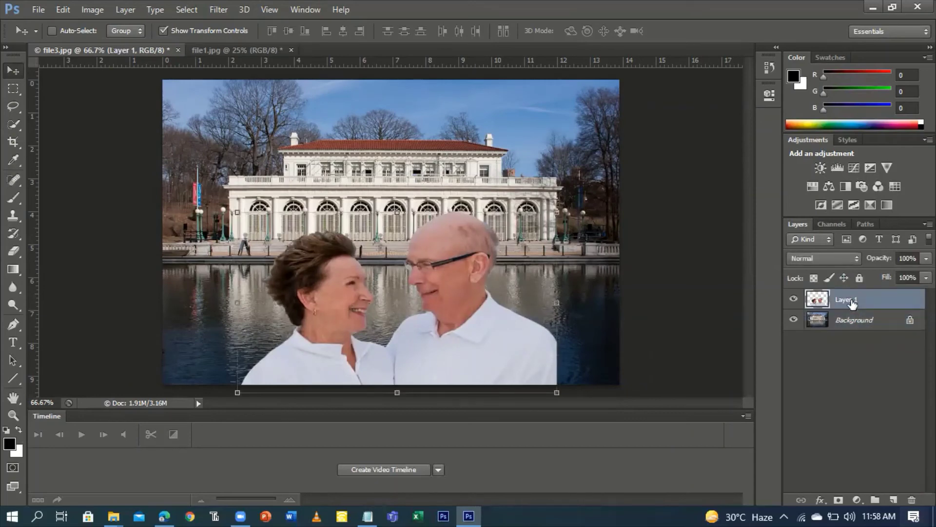
{"action": "left_click", "coordinate": [852, 323]}
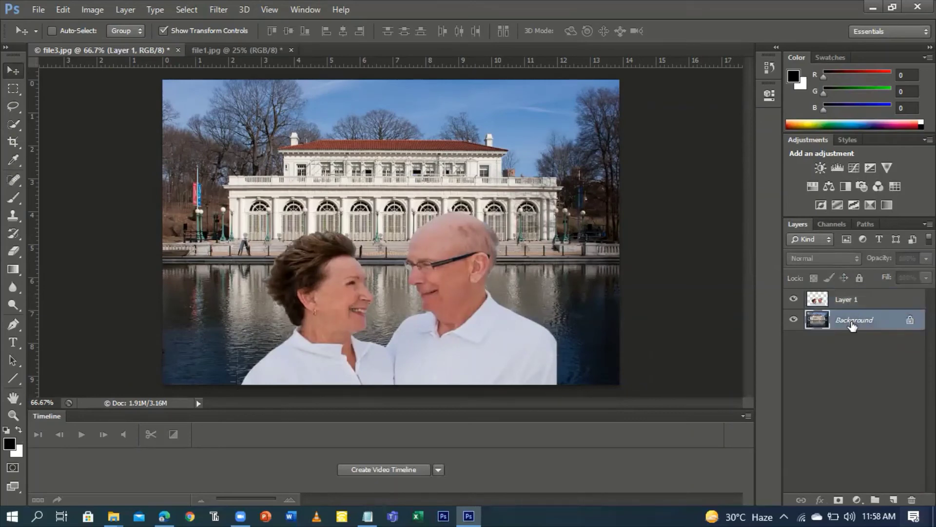
{"action": "left_click", "coordinate": [794, 320]}
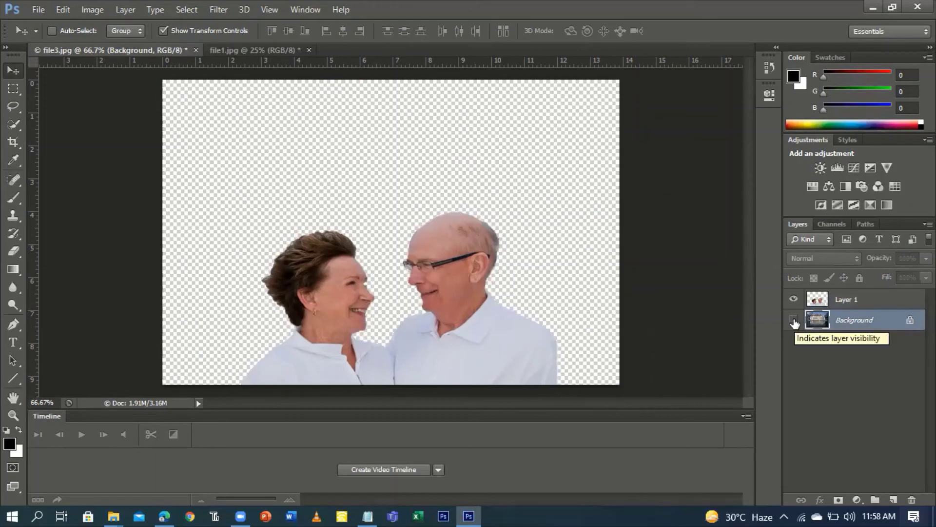
{"action": "left_click", "coordinate": [794, 320]}
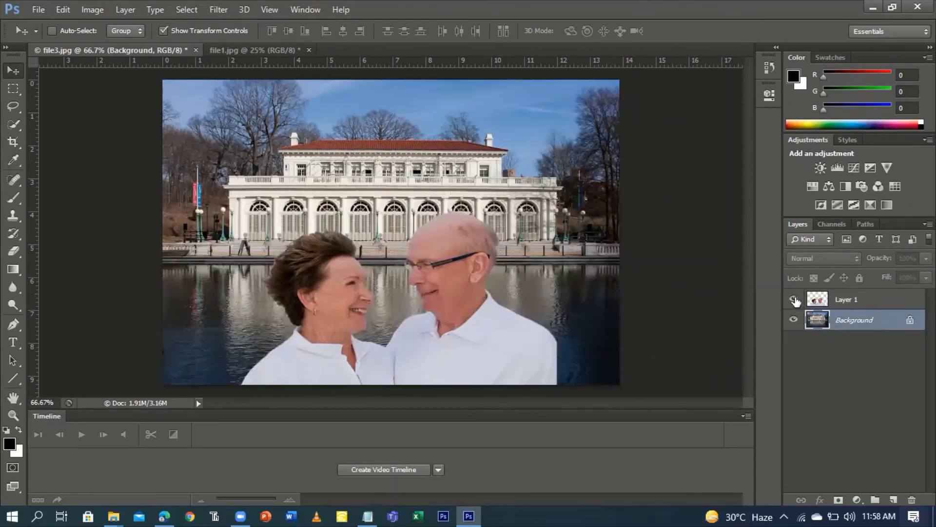
{"action": "left_click", "coordinate": [794, 300]}
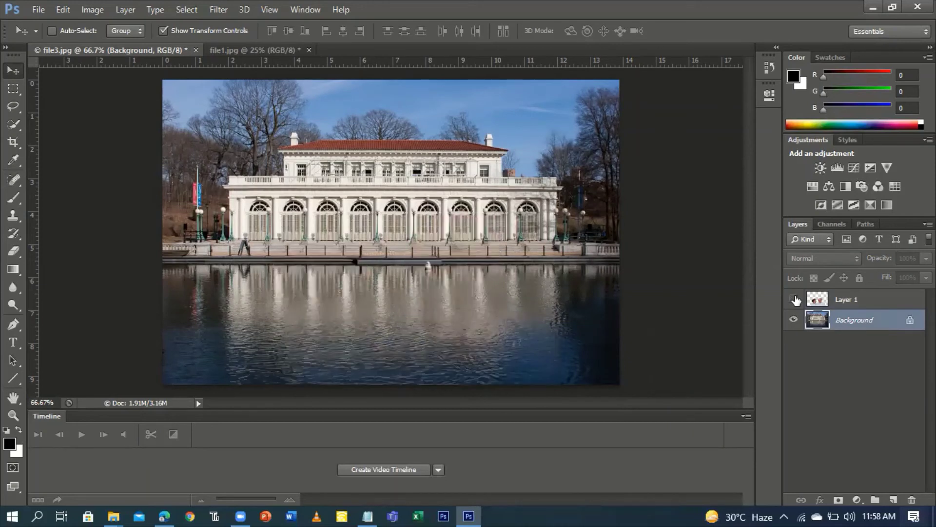
{"action": "left_click", "coordinate": [795, 300]}
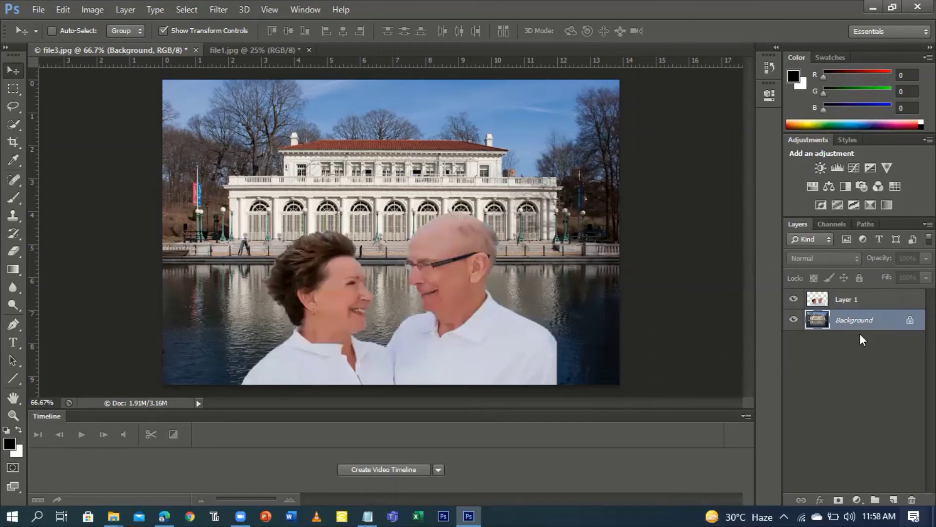
Convert the locked Background into a regular layer with the default settings and select the couple's layer
{"action": "double_click", "coordinate": [883, 324]}
{"action": "left_click", "coordinate": [770, 234]}
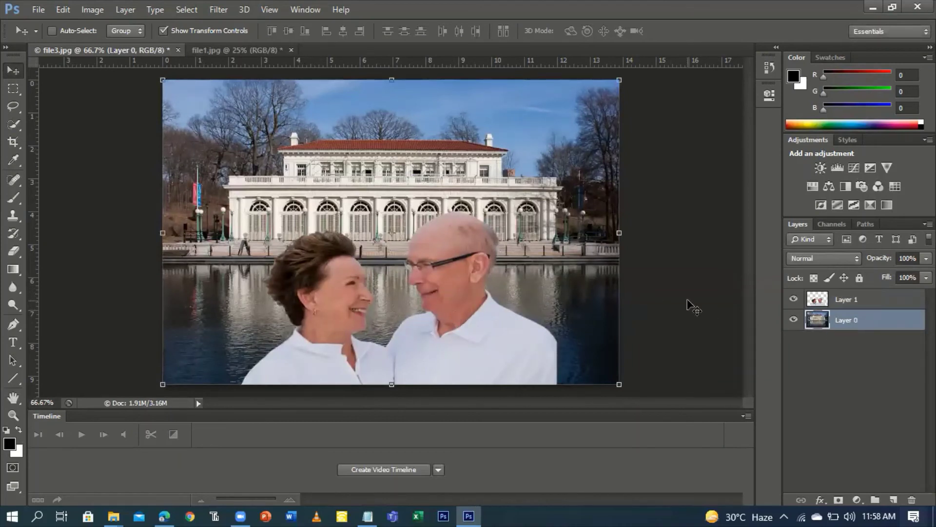
{"action": "left_click", "coordinate": [819, 299]}
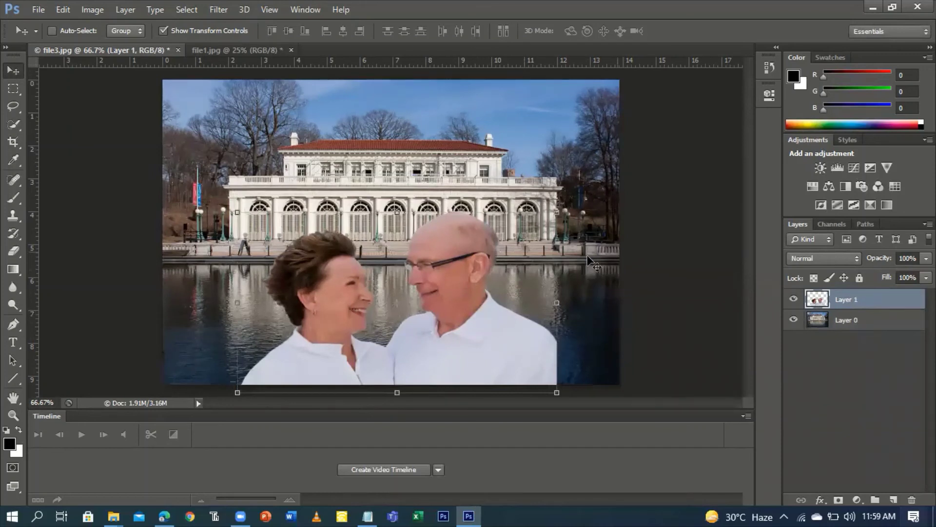
Try reducing the building layer's opacity to 50% and restore it to 100%
{"action": "left_click", "coordinate": [851, 324]}
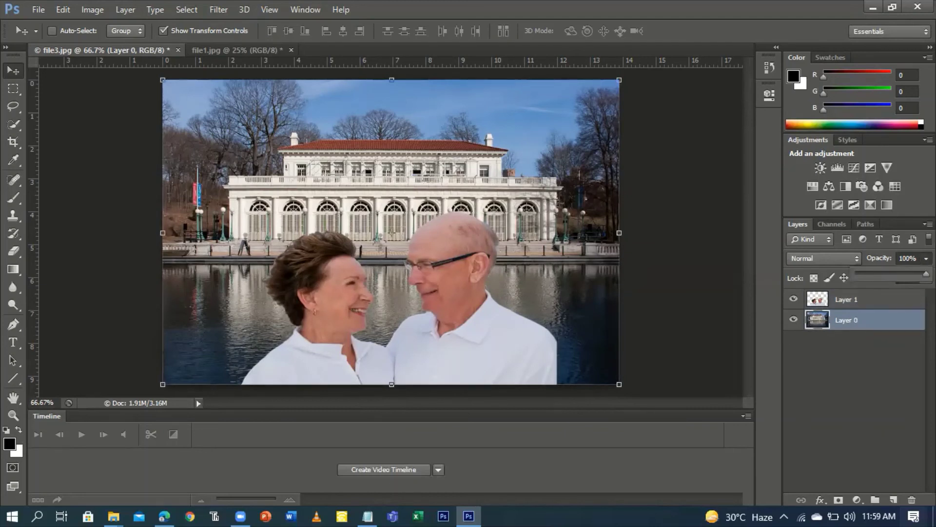
{"action": "left_click_drag", "start_coordinate": [926, 274], "coordinate": [910, 273]}
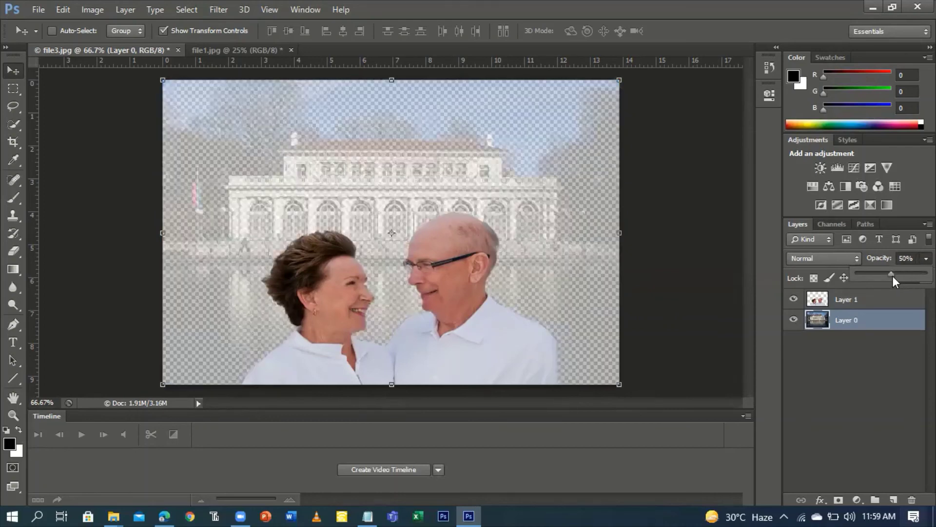
{"action": "left_click_drag", "start_coordinate": [903, 274], "coordinate": [926, 274]}
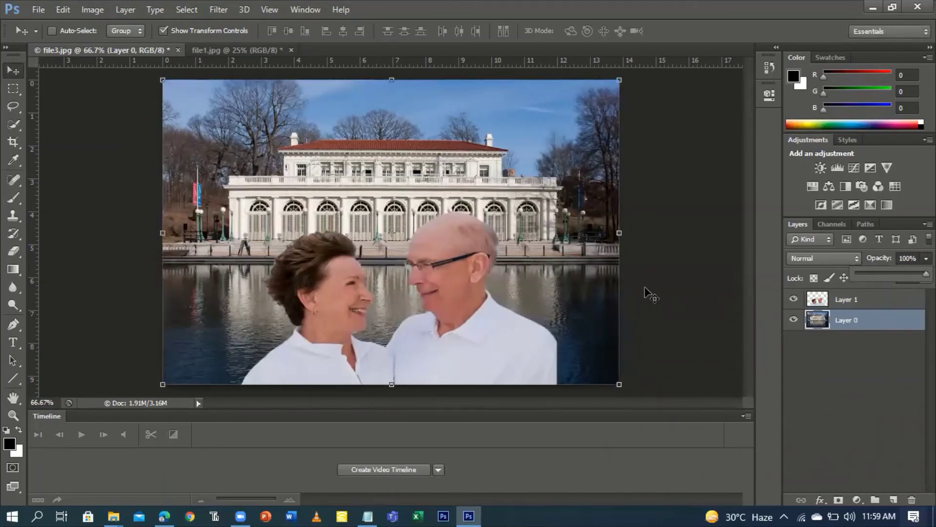
{"action": "left_click", "coordinate": [447, 314]}
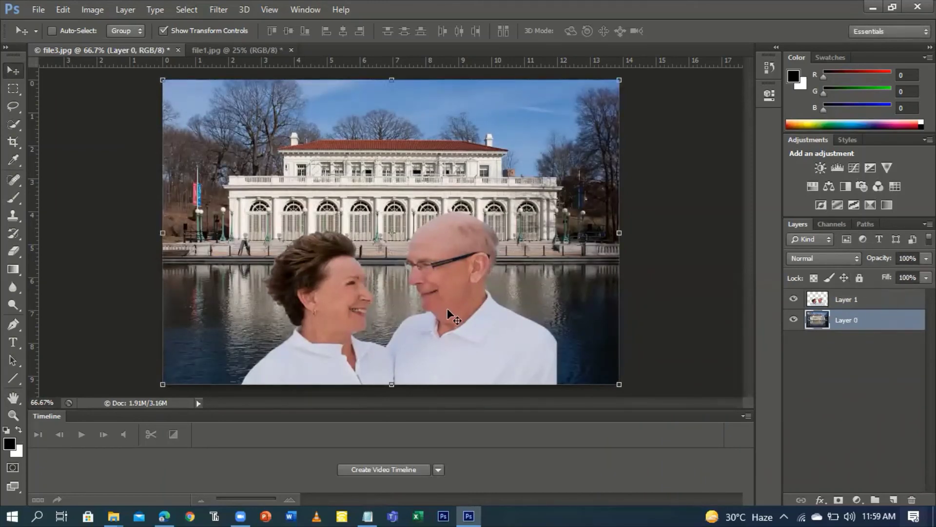
Select the couple's layer and check its opacity setting, leaving it at 100%
{"action": "left_click", "coordinate": [824, 299]}
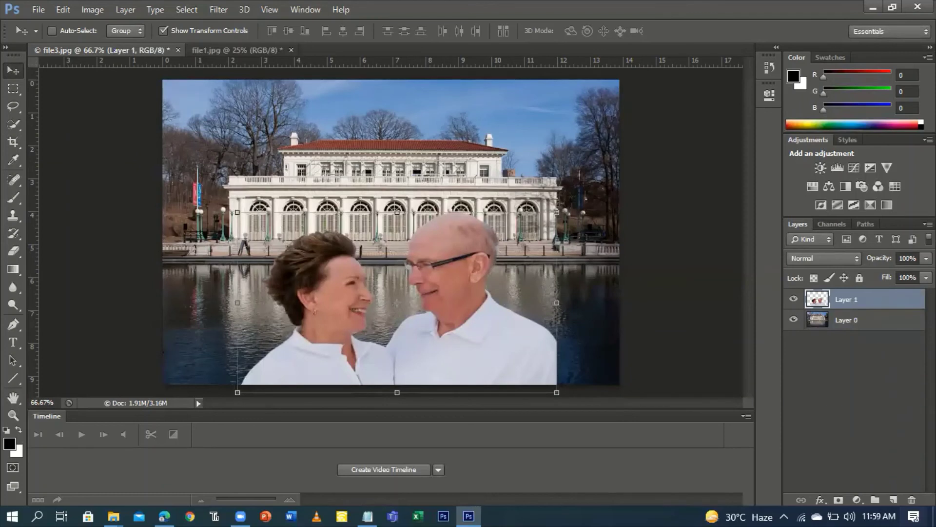
{"action": "left_click", "coordinate": [926, 258]}
{"action": "mouse_move", "coordinate": [926, 273]}
{"action": "left_mouse_down"}
{"action": "mouse_move", "coordinate": [911, 274]}
{"action": "mouse_move", "coordinate": [926, 273]}
{"action": "left_mouse_up"}
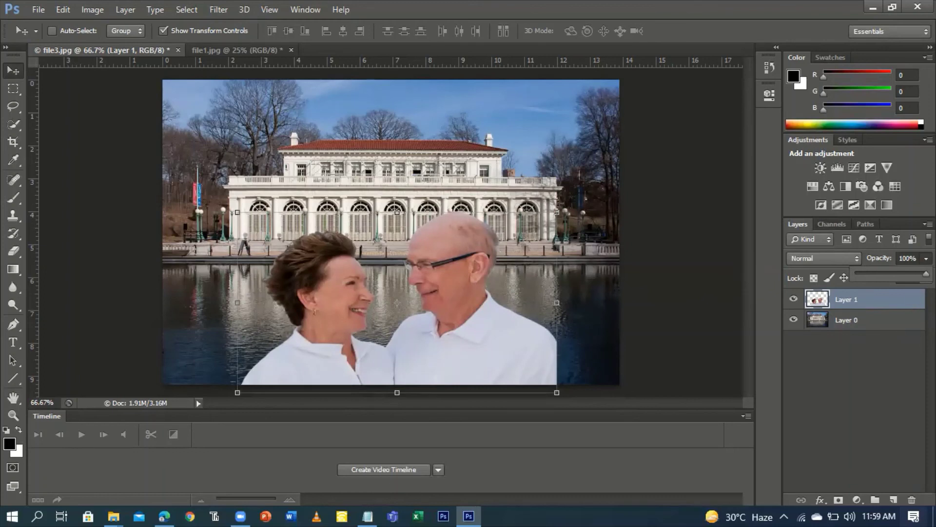
{"action": "left_click", "coordinate": [706, 279]}
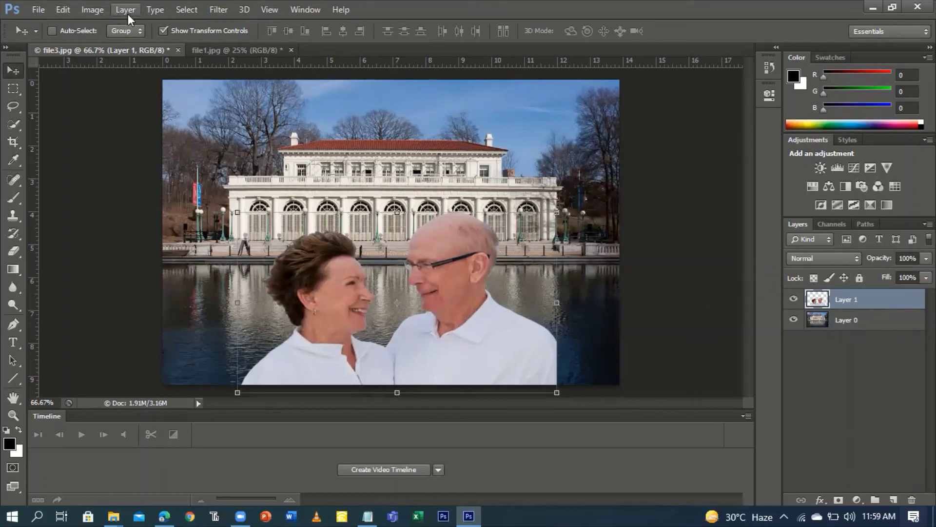
Apply a Hue/Saturation adjustment to the couple's layer with the saturation reduced to -62
{"action": "left_click", "coordinate": [96, 10]}
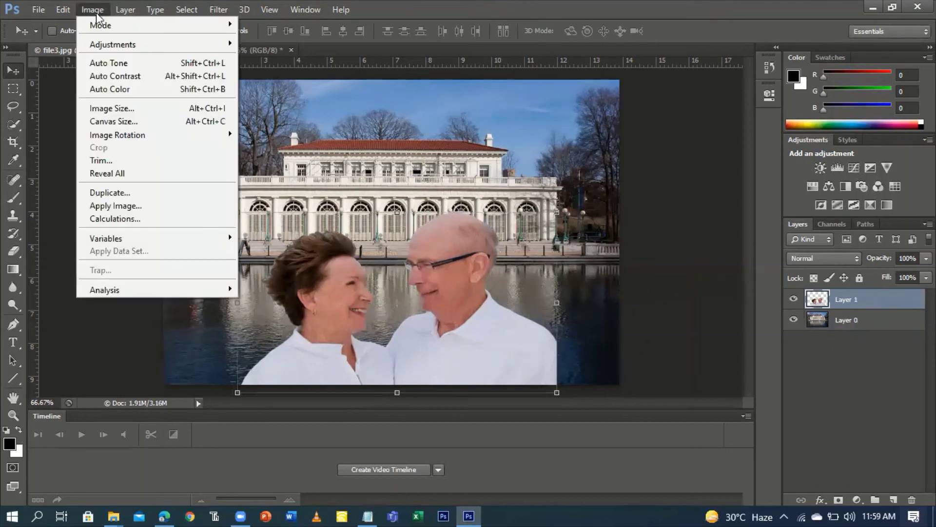
{"action": "mouse_move", "coordinate": [127, 46]}
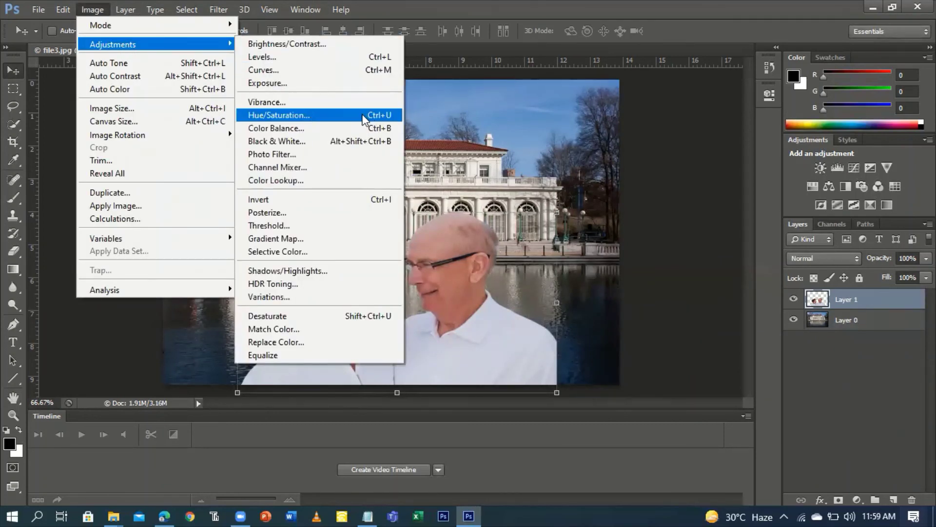
{"action": "left_click", "coordinate": [333, 117]}
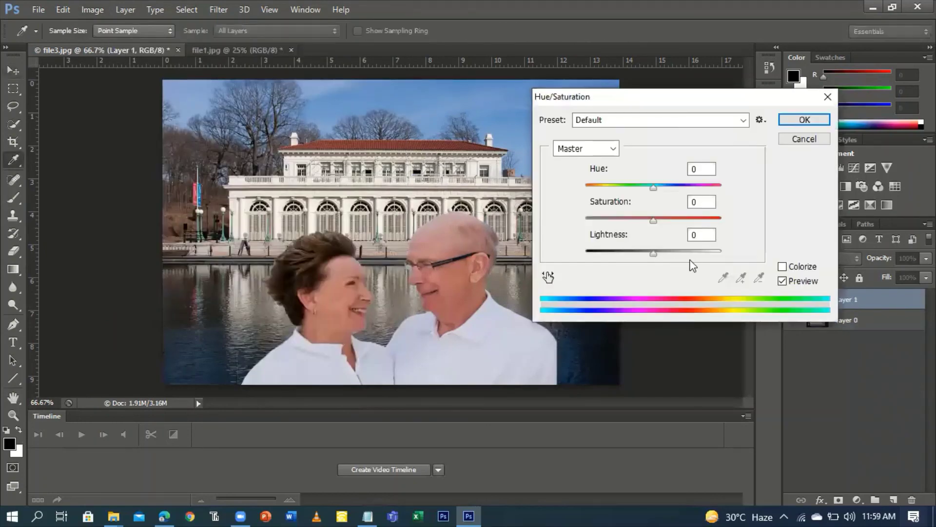
{"action": "left_click_drag", "start_coordinate": [654, 221], "coordinate": [613, 216]}
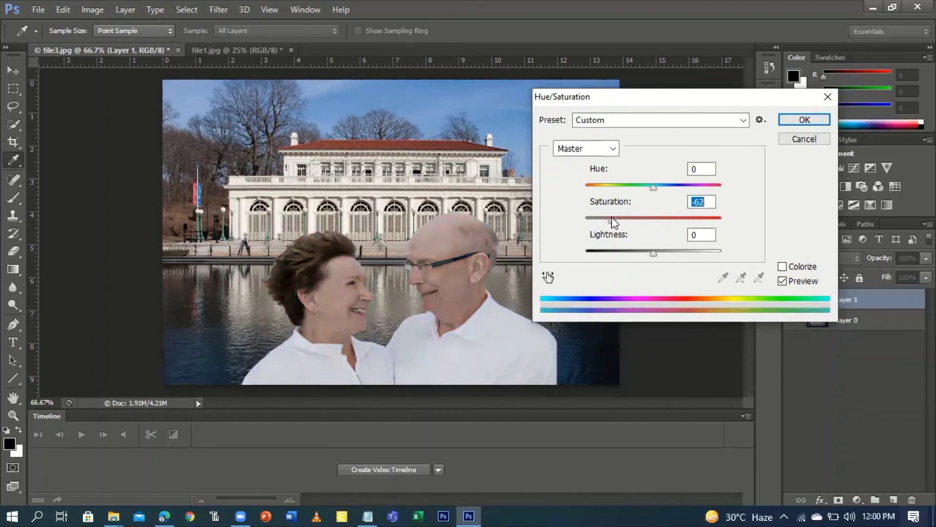
{"action": "left_click", "coordinate": [790, 122]}
{"action": "key", "text": "v"}
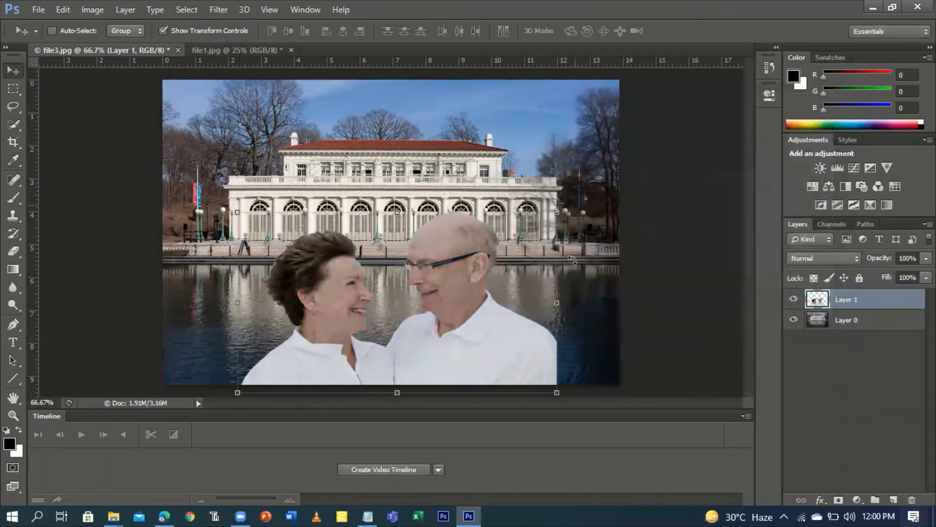
Switch to the Notepad shortcut list and add the line "CTRL U - HUE / SATURATION" at its end
{"action": "left_click", "coordinate": [368, 507]}
{"action": "type", "text": "C"}
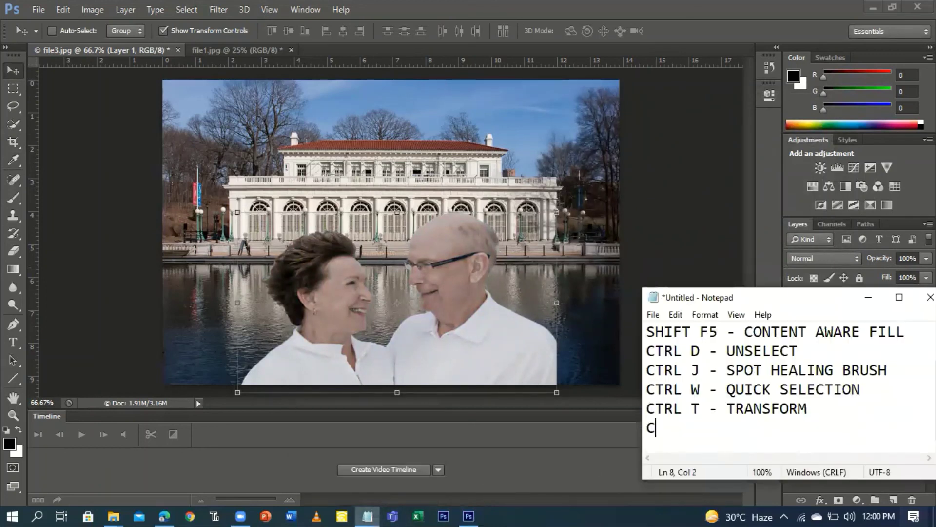
{"action": "type", "text": "TRL U - HUE "}
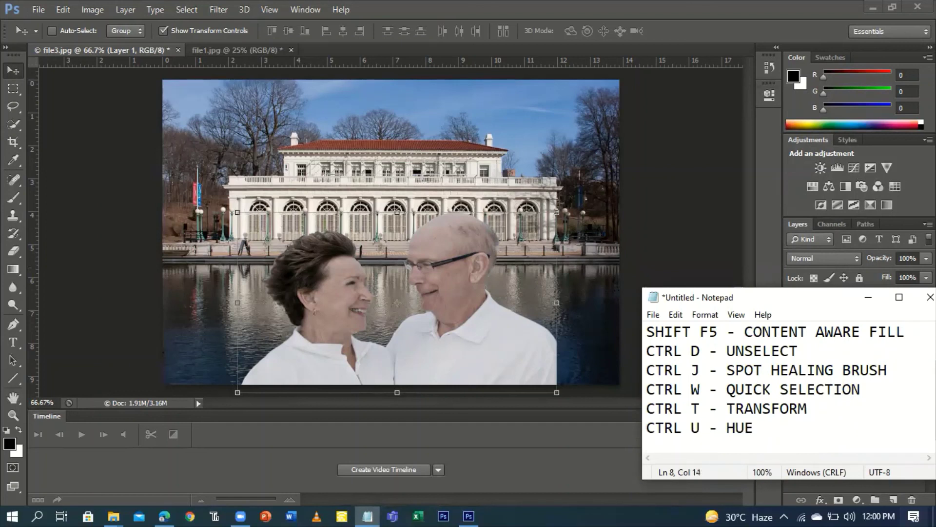
{"action": "type", "text": "/ STAURA"}
{"action": "key", "text": "BackSpace"}
{"action": "key", "text": "BackSpace"}
{"action": "key", "text": "BackSpace"}
{"action": "key", "text": "BackSpace"}
{"action": "key", "text": "BackSpace"}
{"action": "type", "text": "ATURA"}
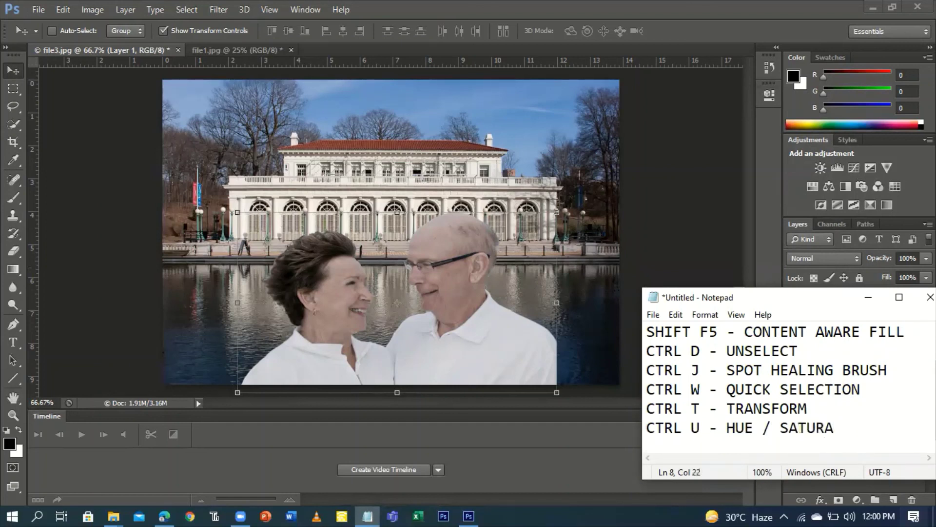
{"action": "type", "text": "TION"}
Switch back to Photoshop, view the original couple photo in file1.jpg, and return to the file3.jpg composite
{"action": "left_click", "coordinate": [189, 51]}
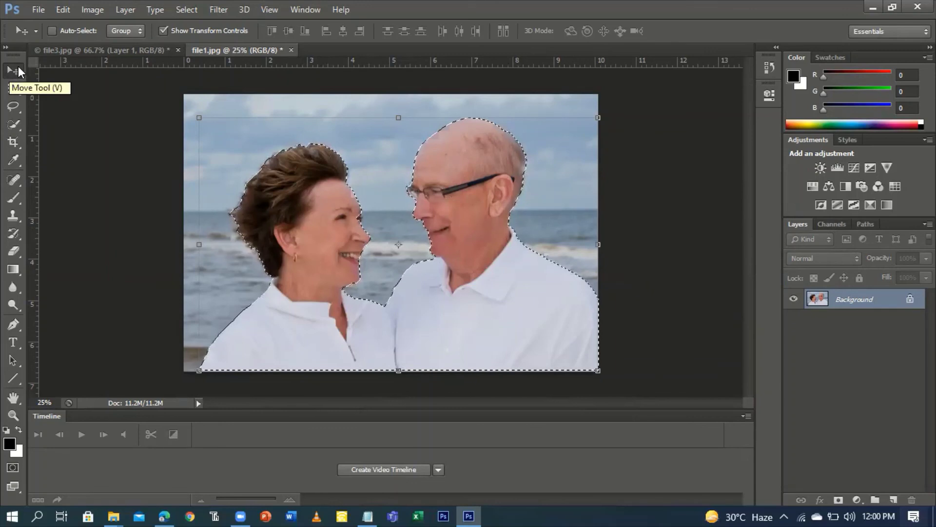
{"action": "left_click", "coordinate": [136, 48]}
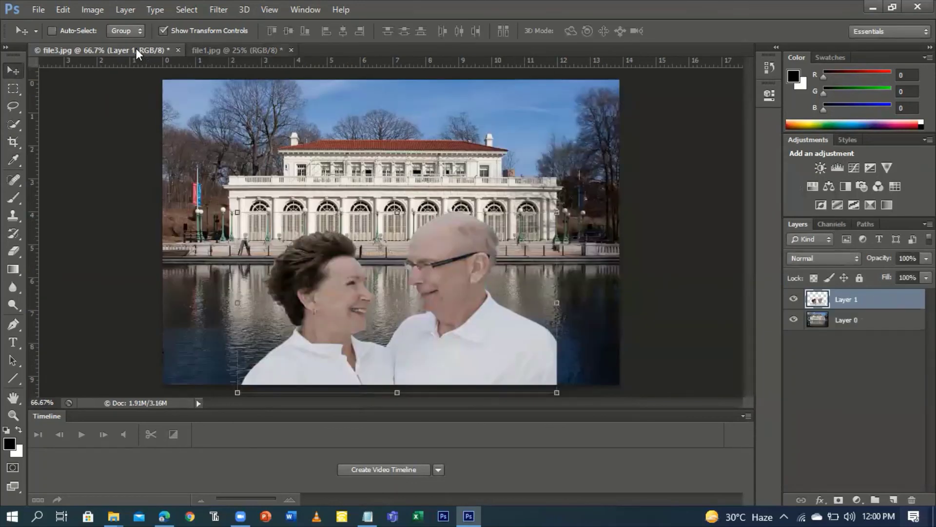